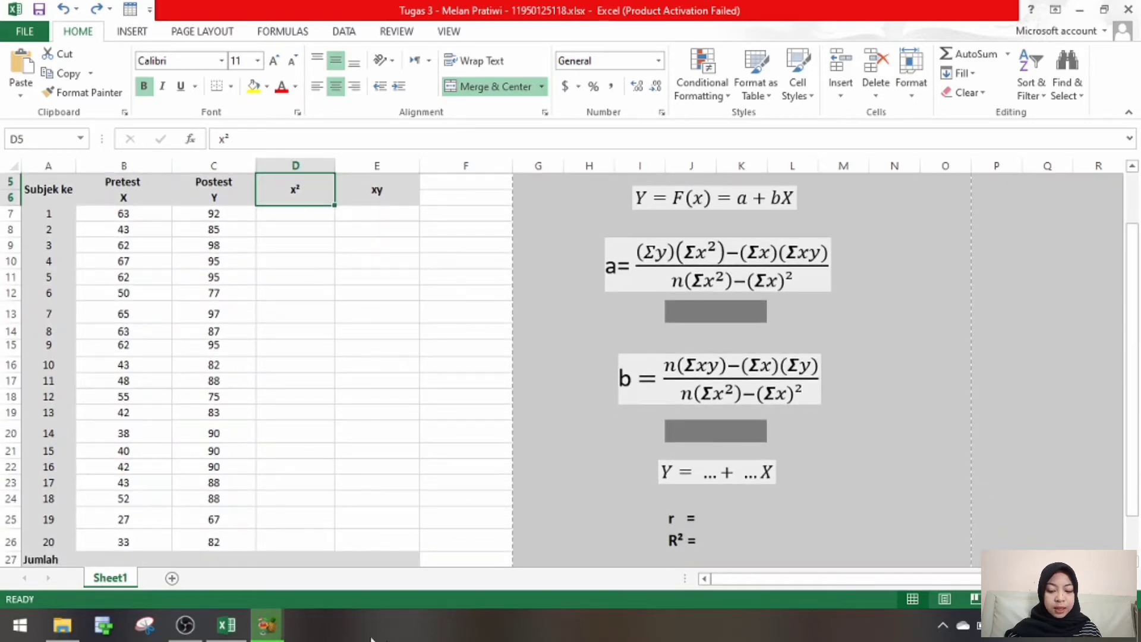
# Total the pretest X scores in the Jumlah row by entering =SUM(B7:B26) in cell B27.
pyautogui.click(155, 561)
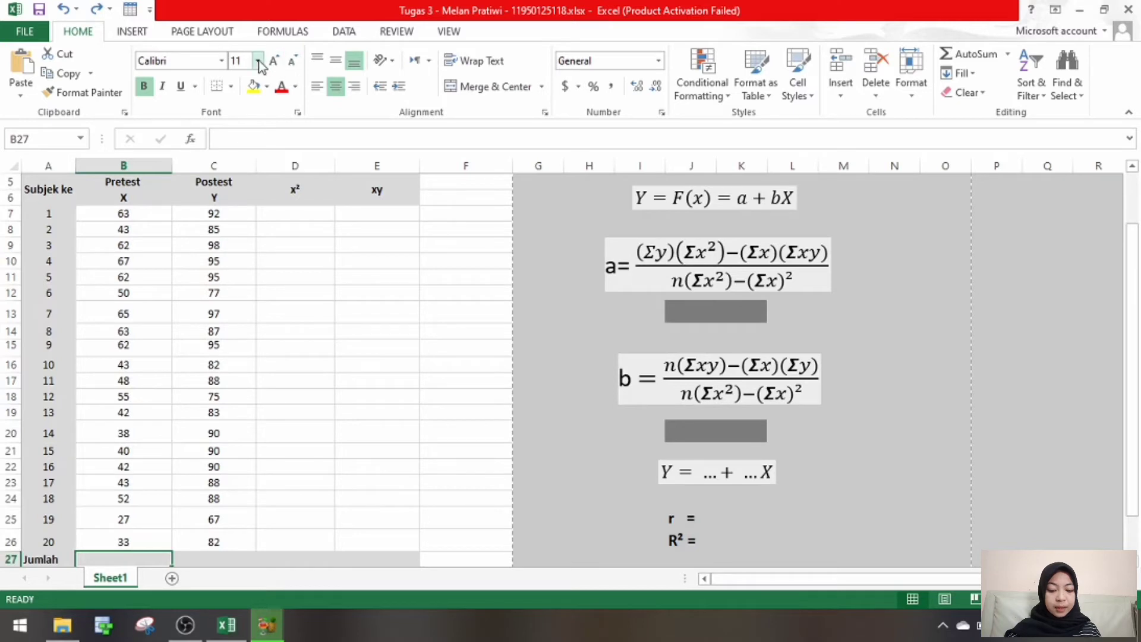
pyautogui.moveTo(1135, 490); pyautogui.dragTo(1133, 497)
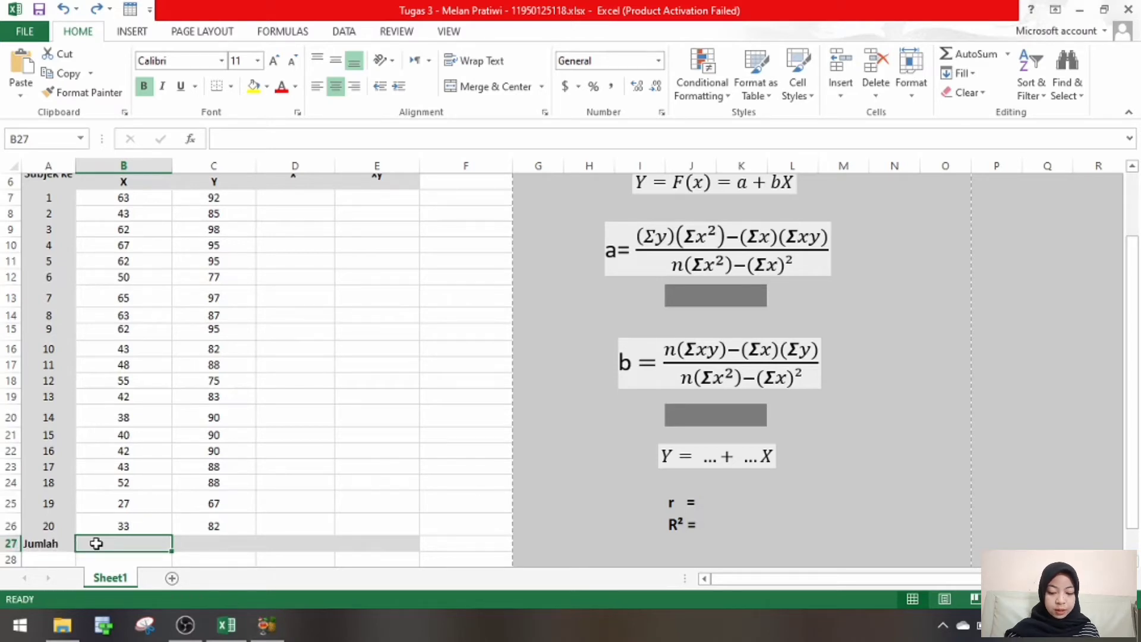
pyautogui.write('=')
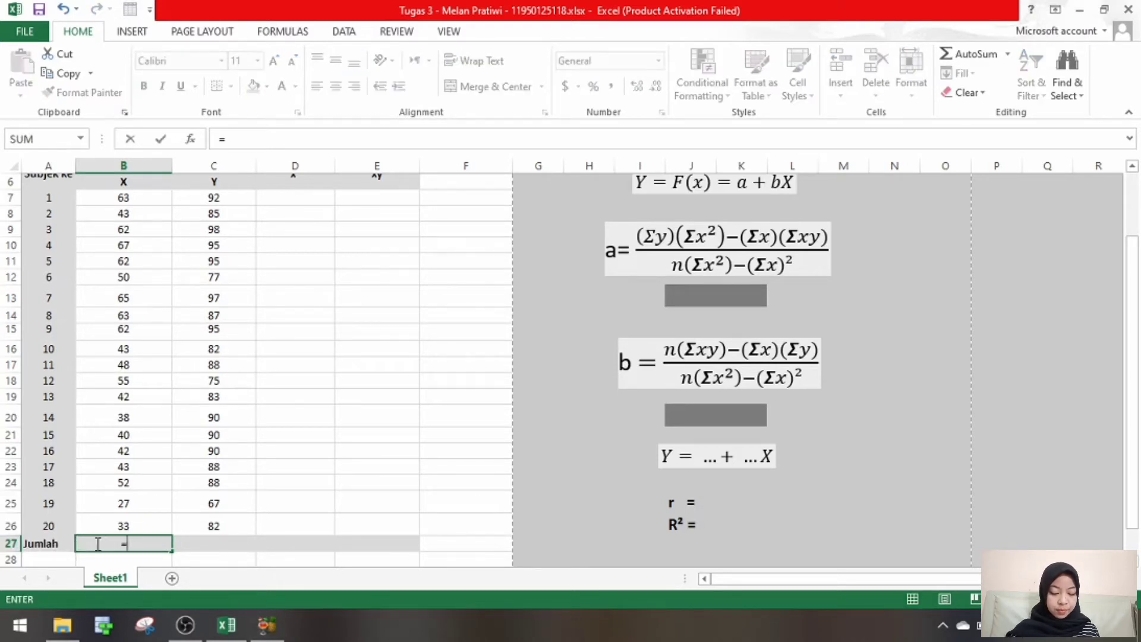
pyautogui.write('SUM')
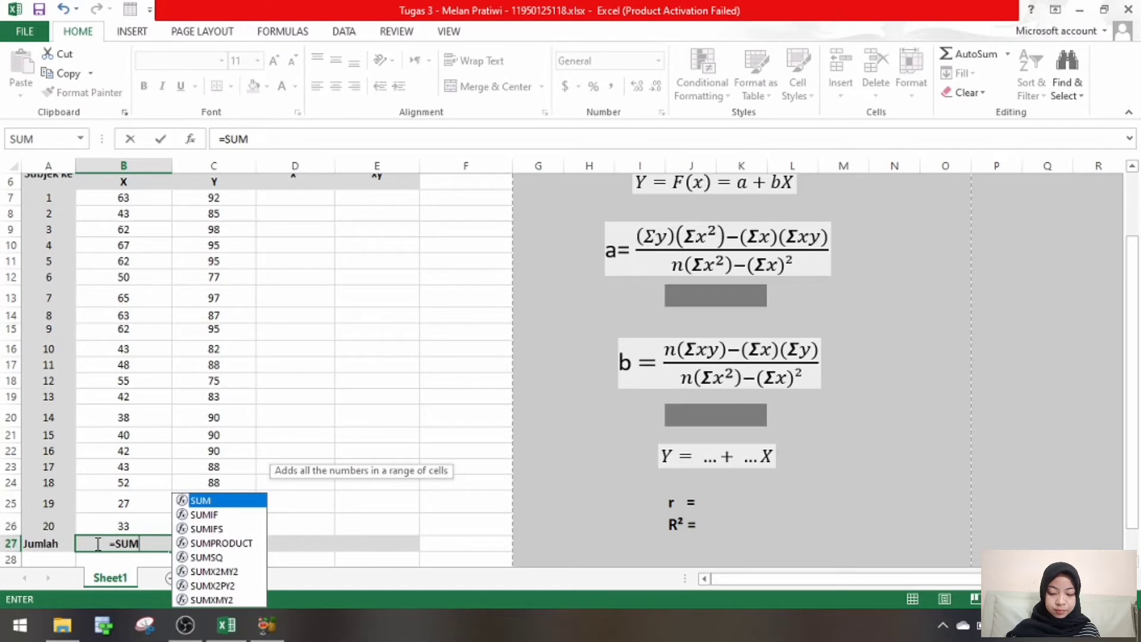
pyautogui.write('(')
pyautogui.click(145, 204)
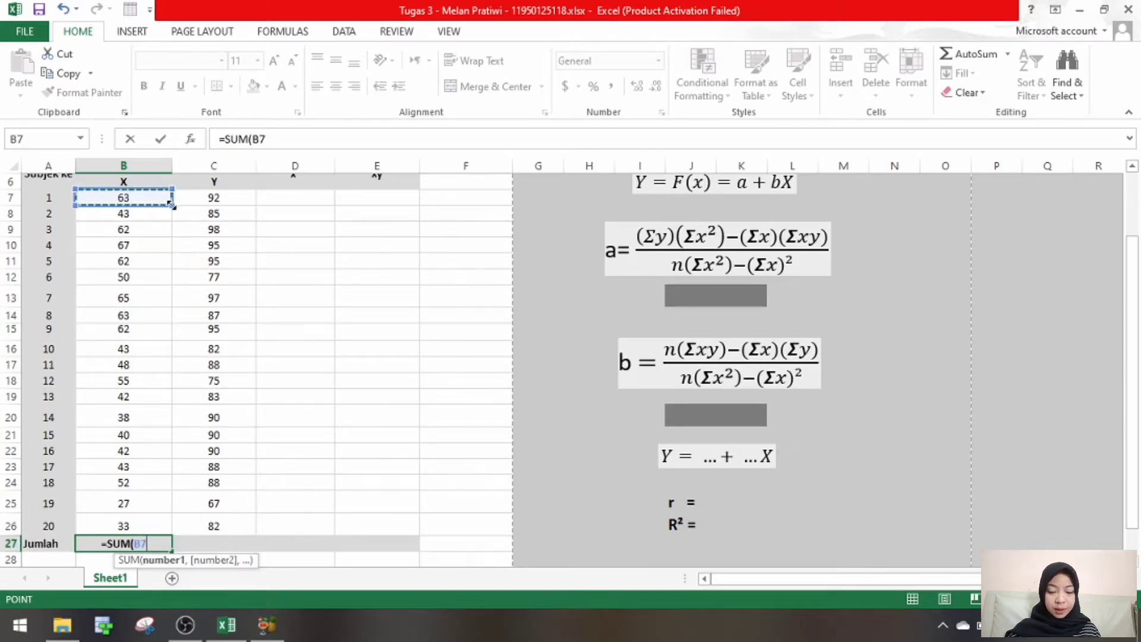
pyautogui.moveTo(171, 205); pyautogui.dragTo(170, 531)
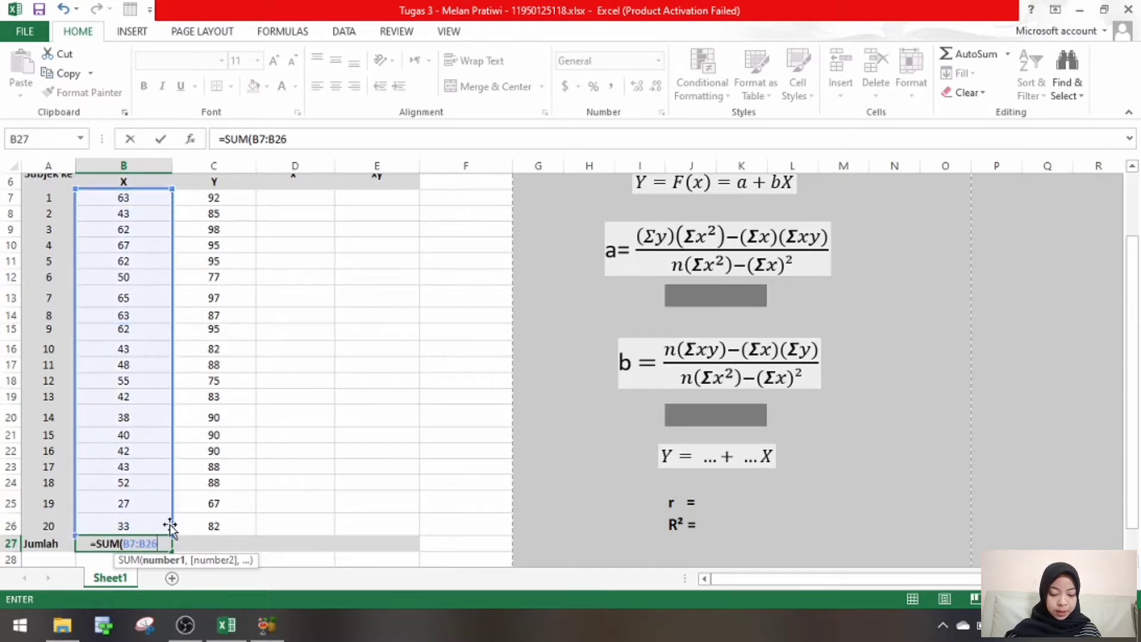
pyautogui.write(')')
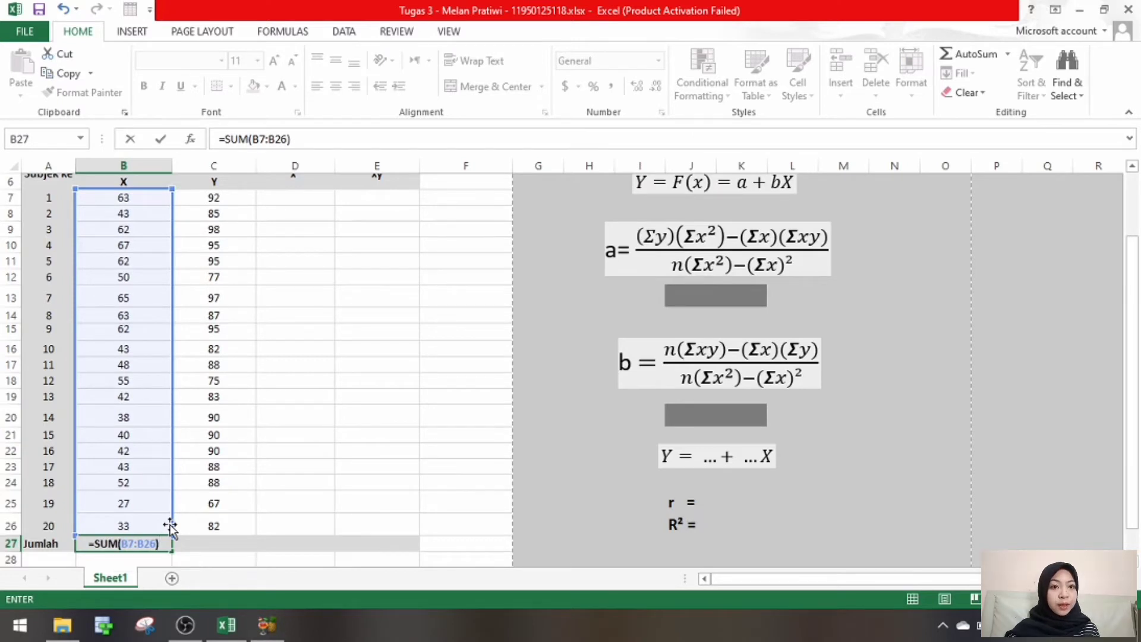
pyautogui.press('Return')
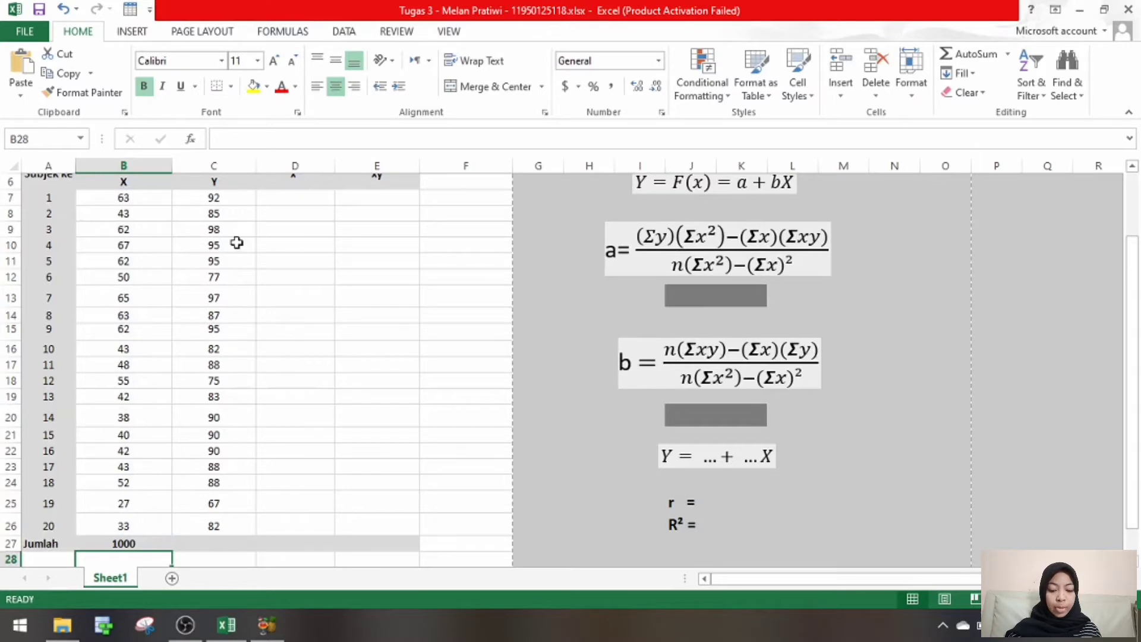
# Copy the B27 sum formula across the Jumlah row through E27 and check the copied total for Y.
pyautogui.click(212, 542)
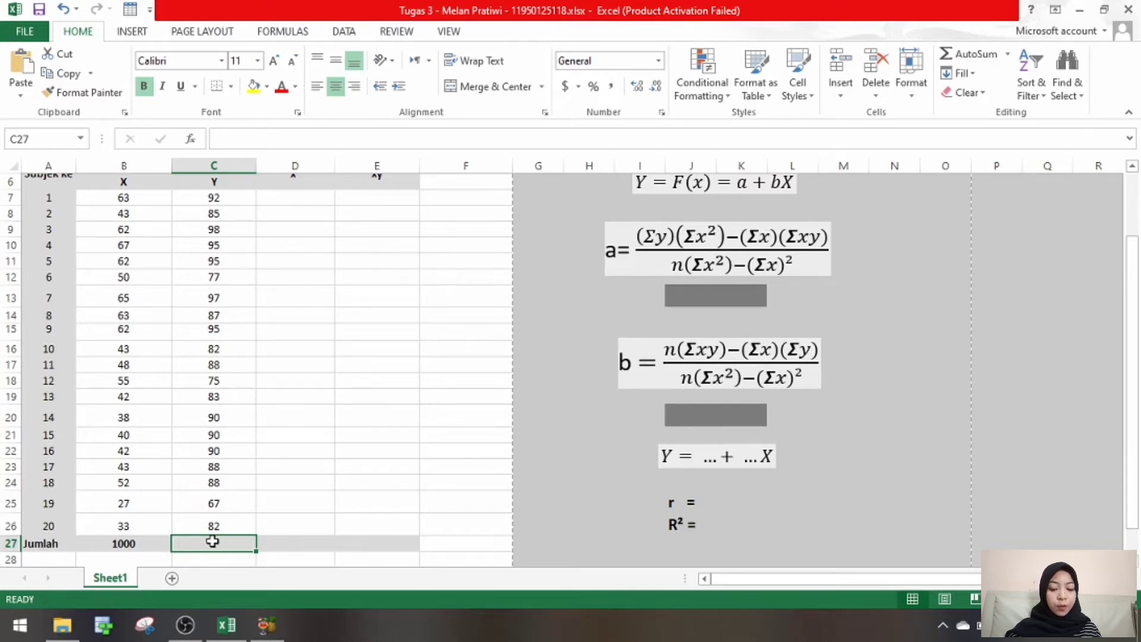
pyautogui.click(126, 543)
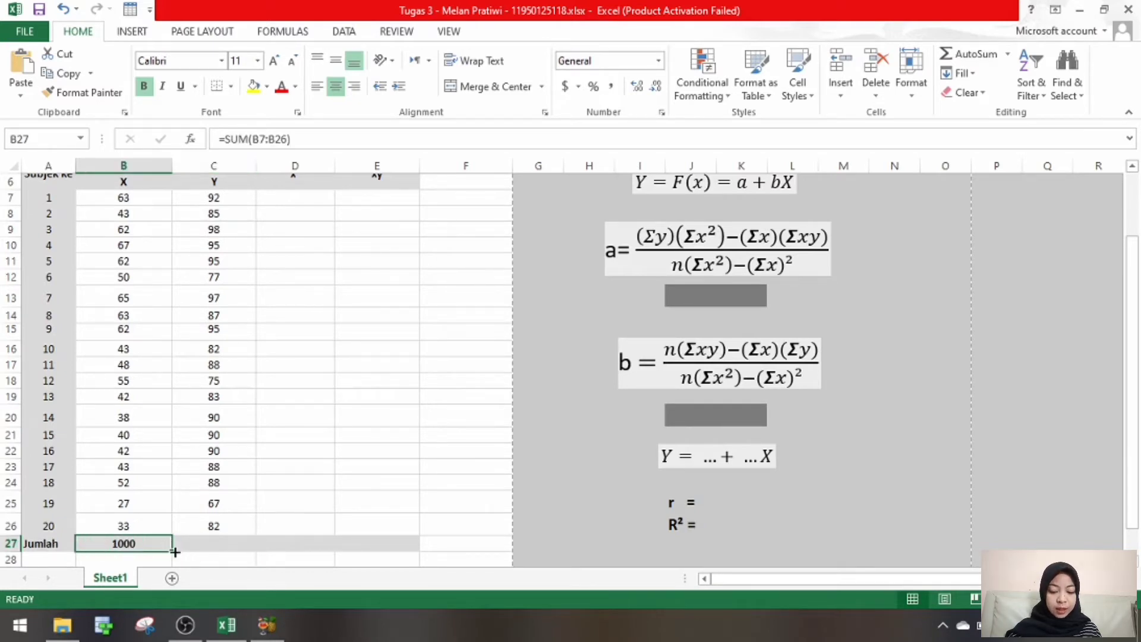
pyautogui.moveTo(171, 550); pyautogui.dragTo(400, 552)
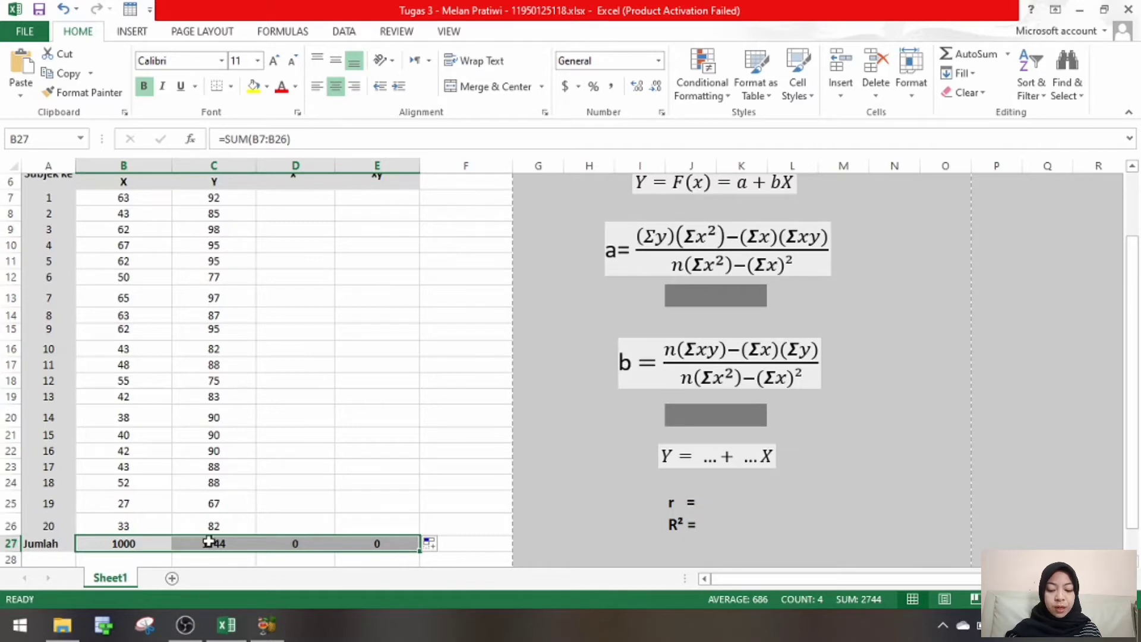
pyautogui.click(259, 509)
pyautogui.click(230, 544)
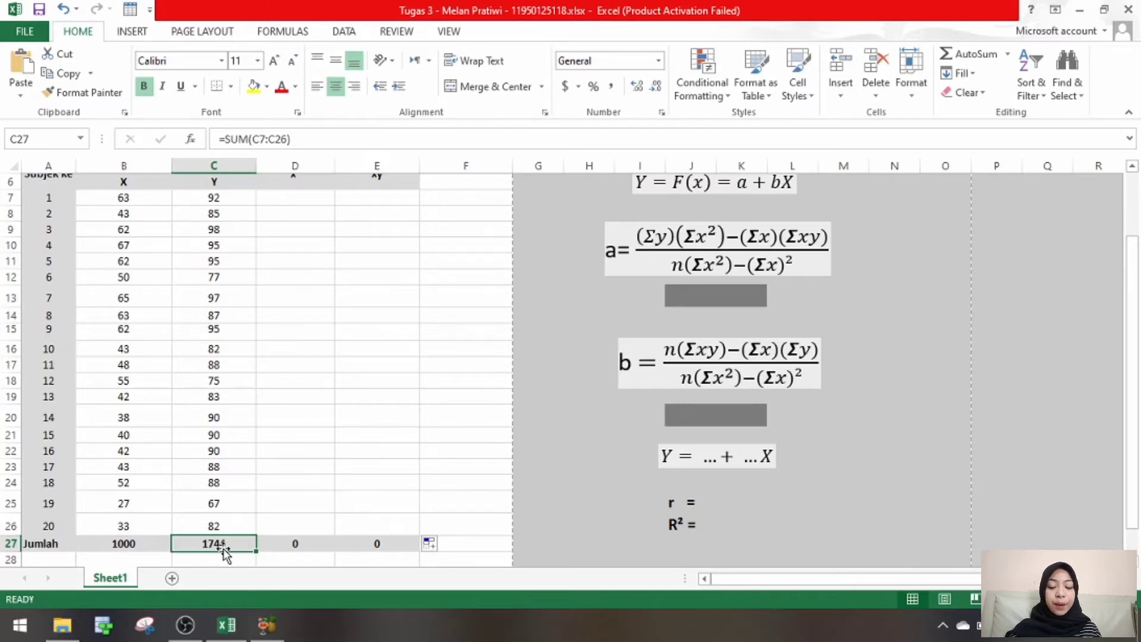
pyautogui.click(142, 546)
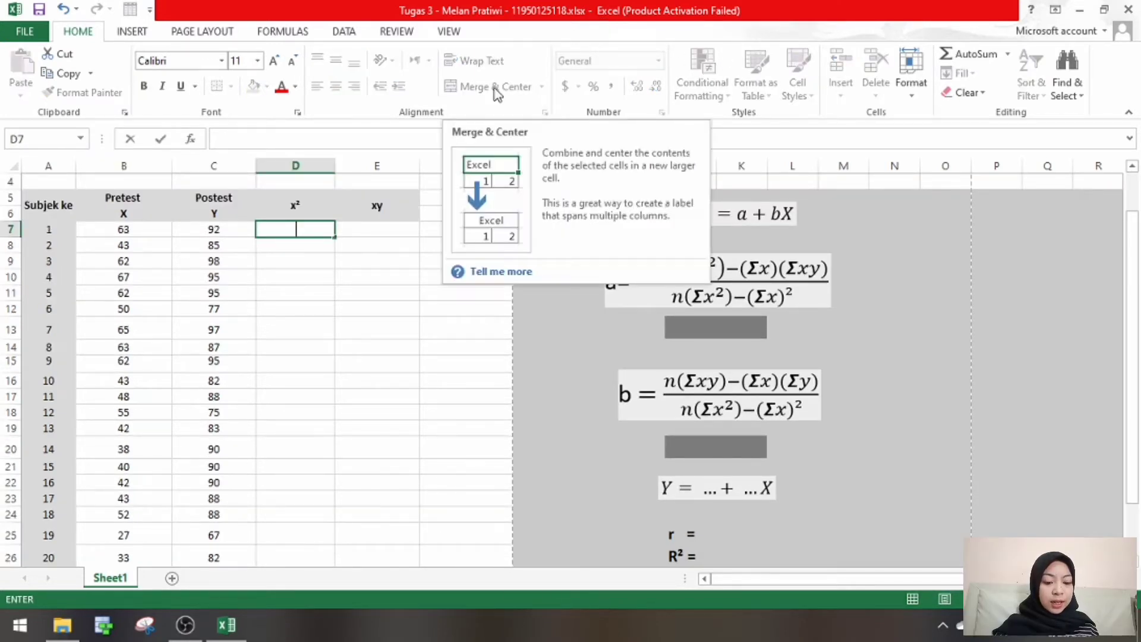
# Square the X scores by entering =B7^2 in D7 and fill the formula down the x² column through D26.
pyautogui.write('=')
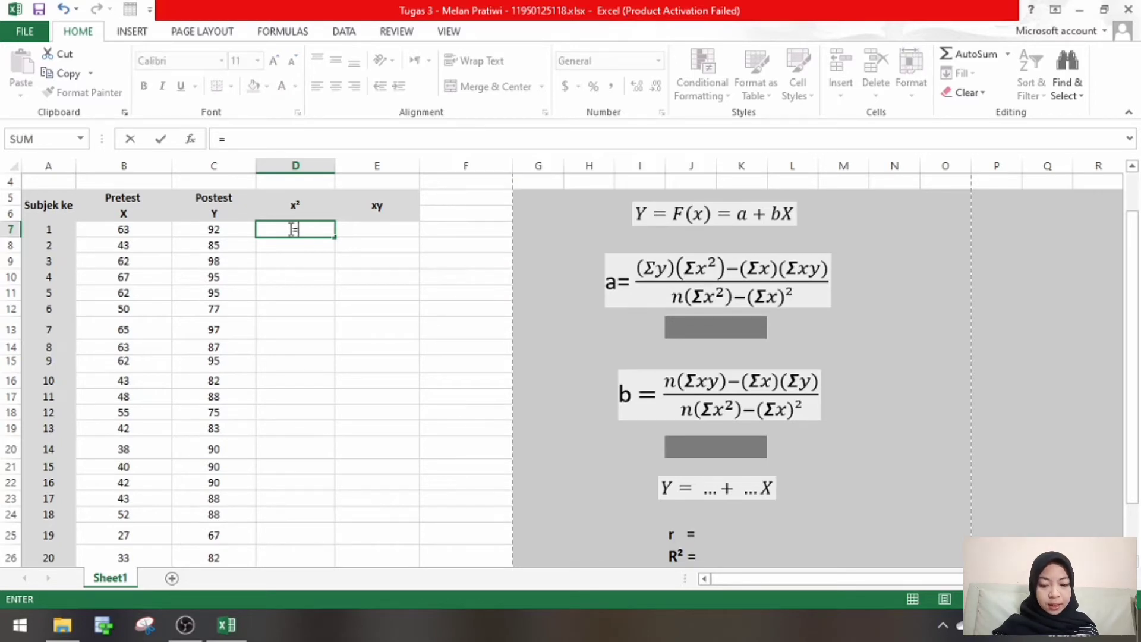
pyautogui.click(152, 233)
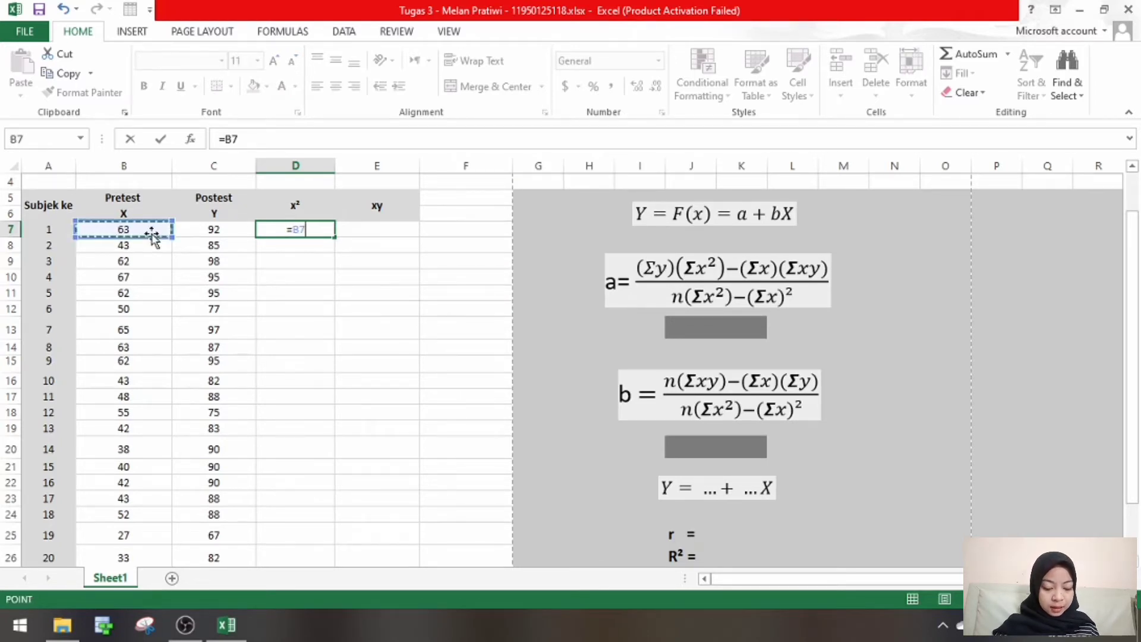
pyautogui.write('^')
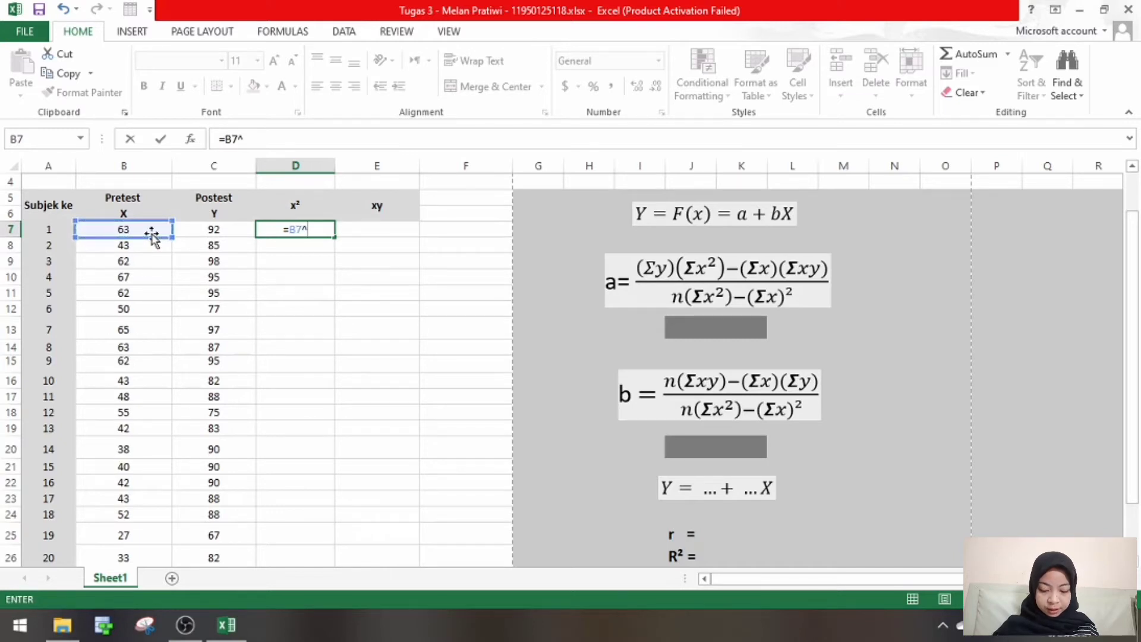
pyautogui.write('2')
pyautogui.press('Return')
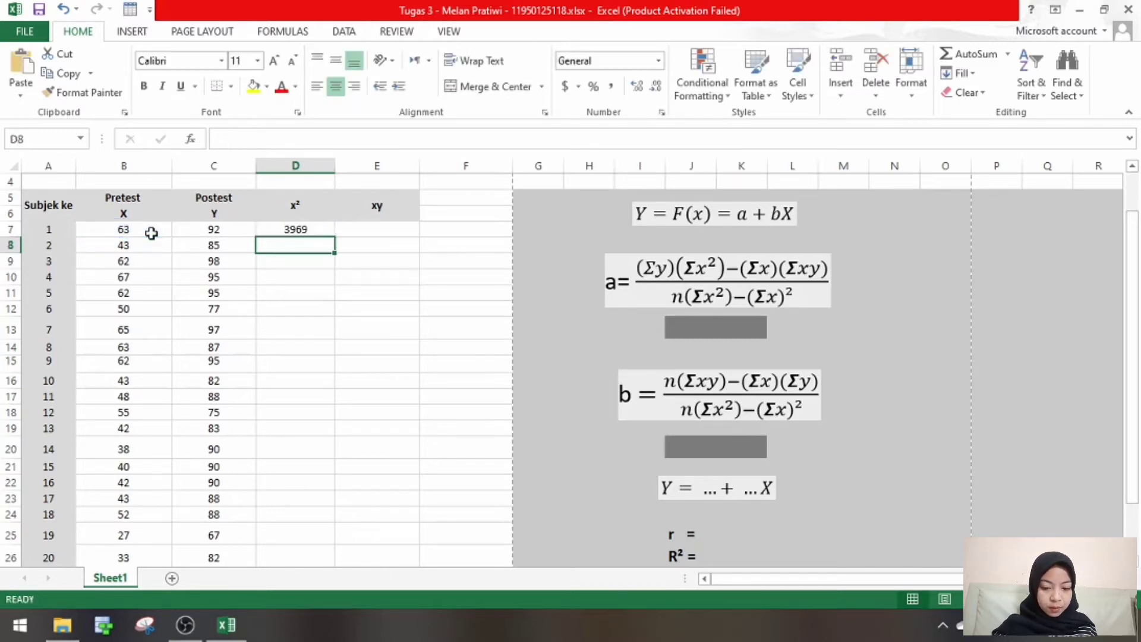
pyautogui.click(317, 229)
pyautogui.moveTo(334, 236); pyautogui.dragTo(337, 562)
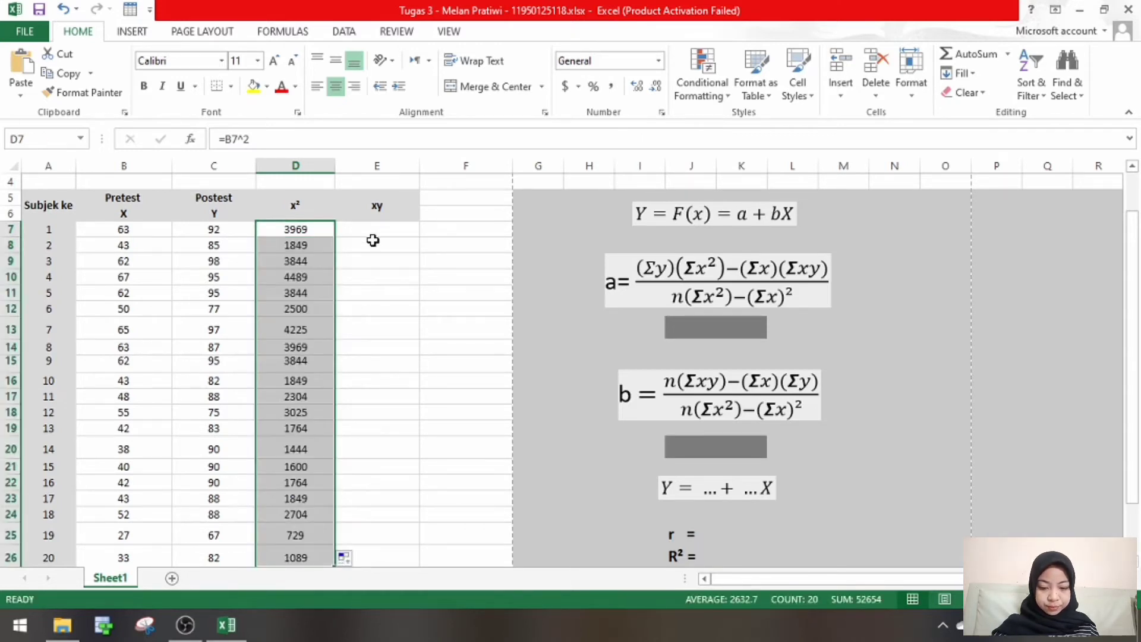
# Multiply X by Y by entering =B7*C7 in E7 and fill the formula down the xy column through E26.
pyautogui.click(378, 227)
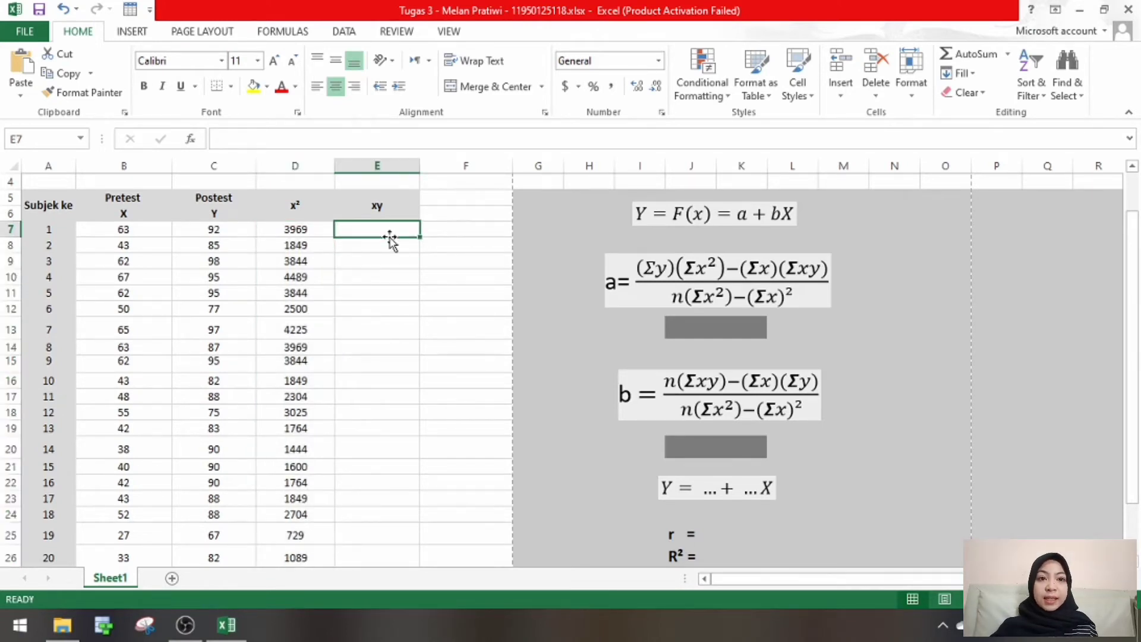
pyautogui.write('=')
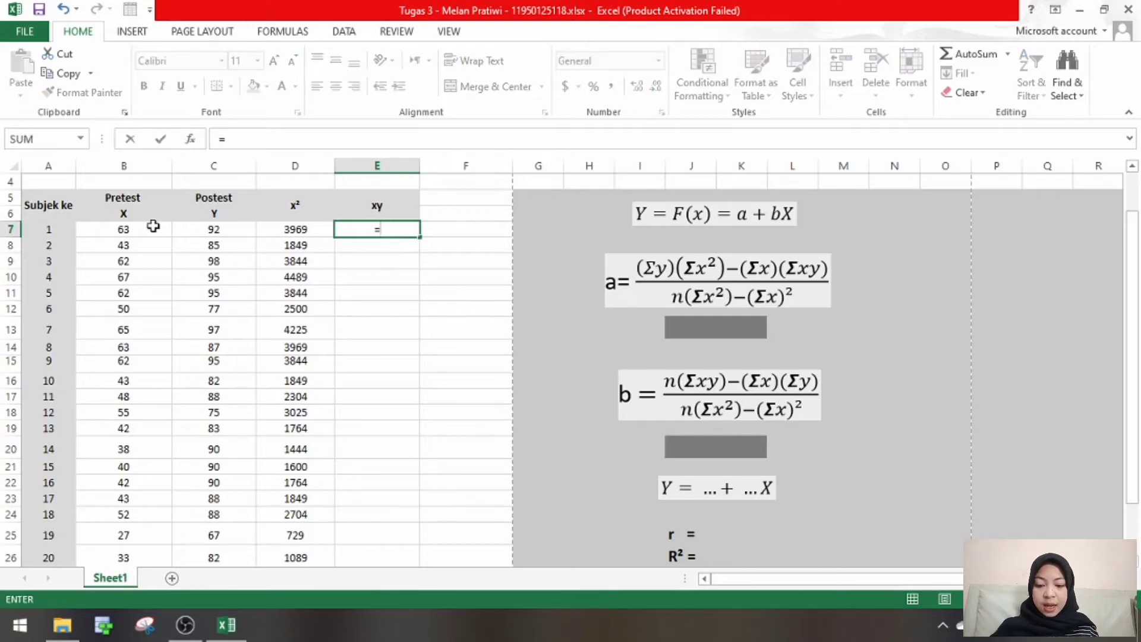
pyautogui.click(152, 229)
pyautogui.write('*')
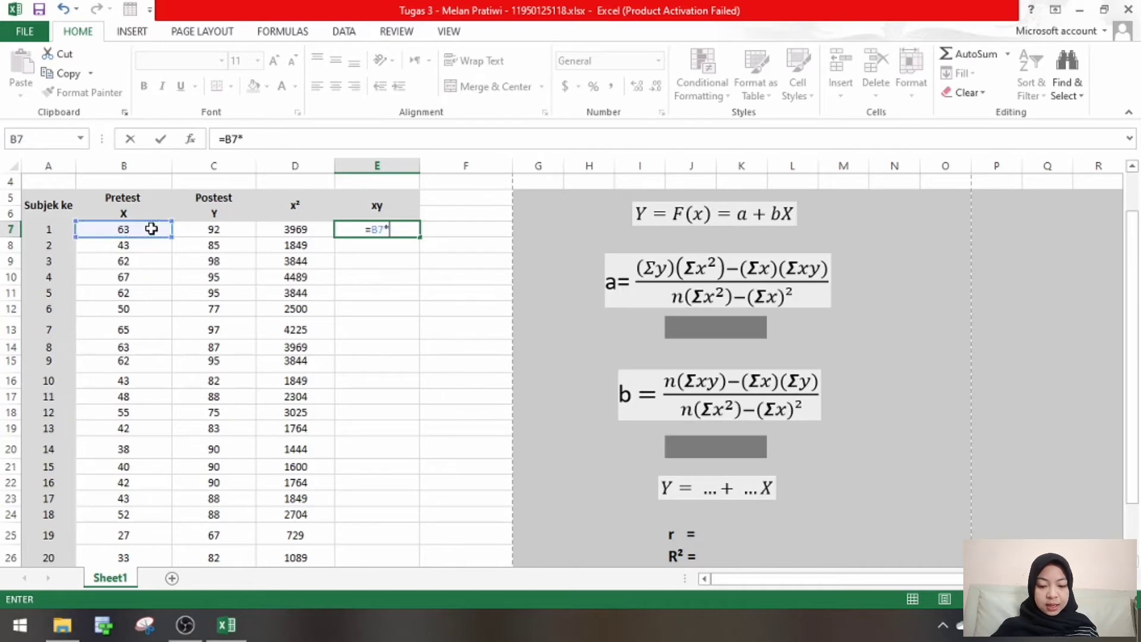
pyautogui.click(220, 231)
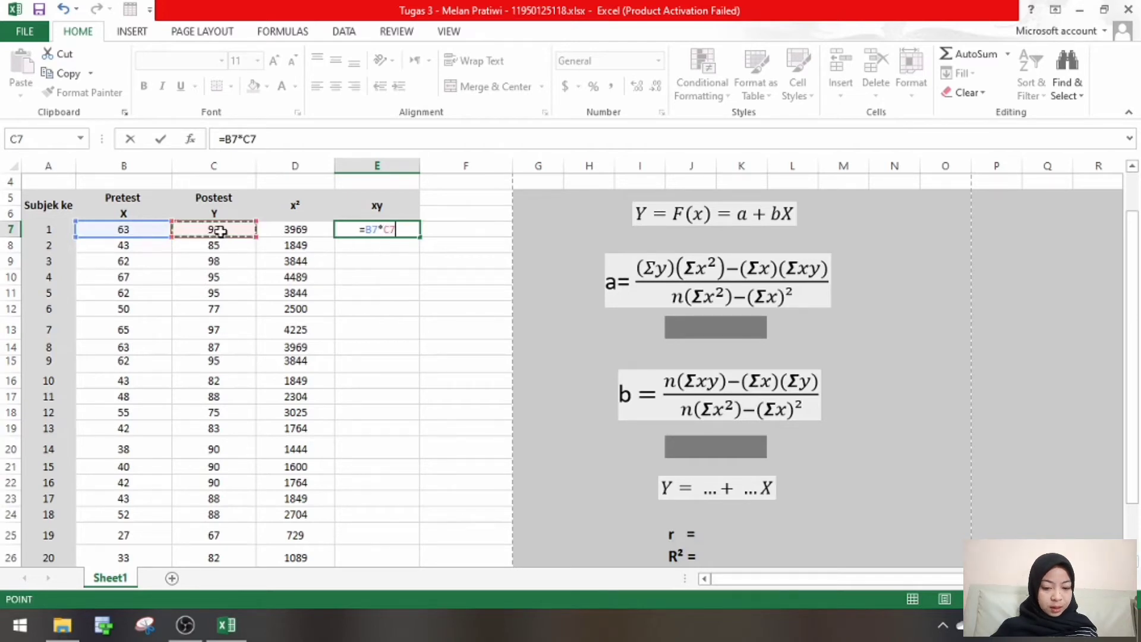
pyautogui.press('Return')
pyautogui.click(402, 230)
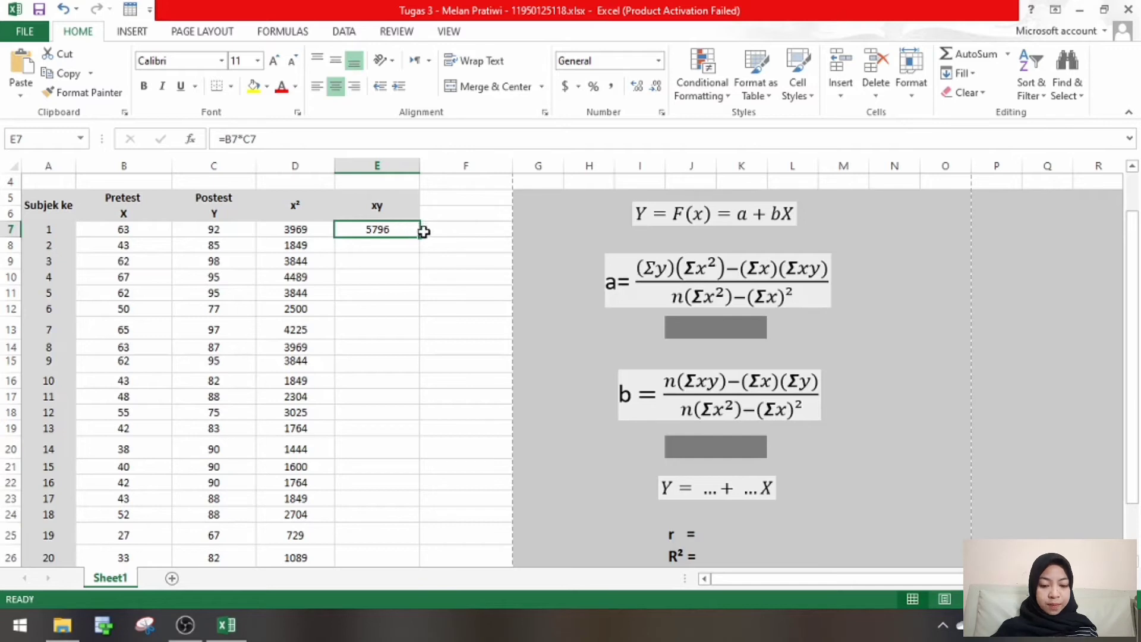
pyautogui.moveTo(419, 237); pyautogui.dragTo(416, 562)
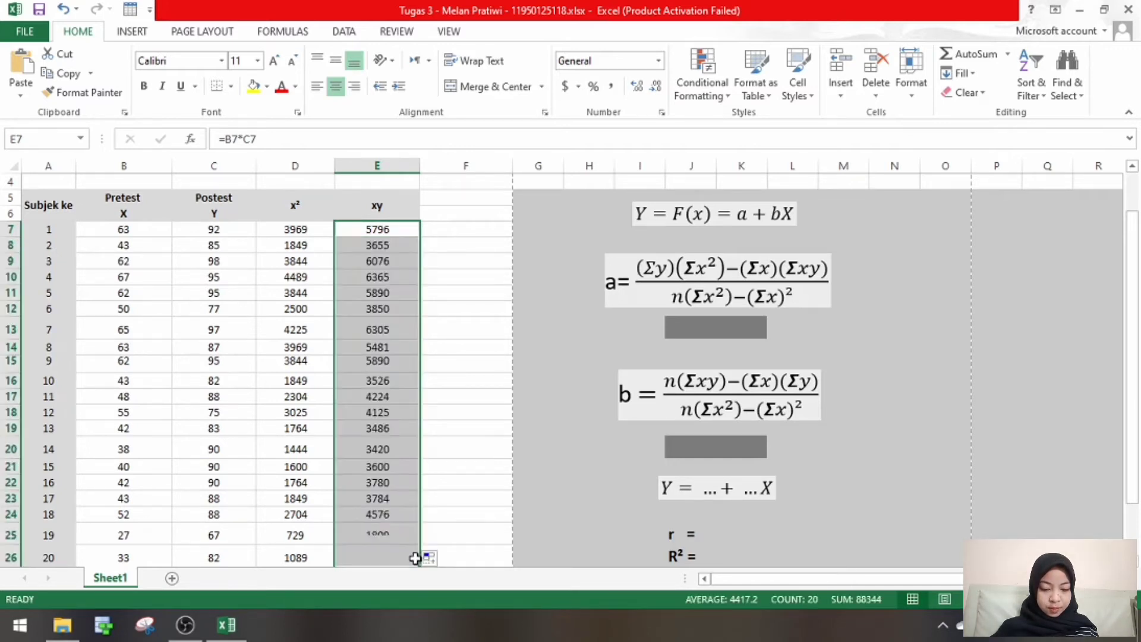
pyautogui.click(439, 531)
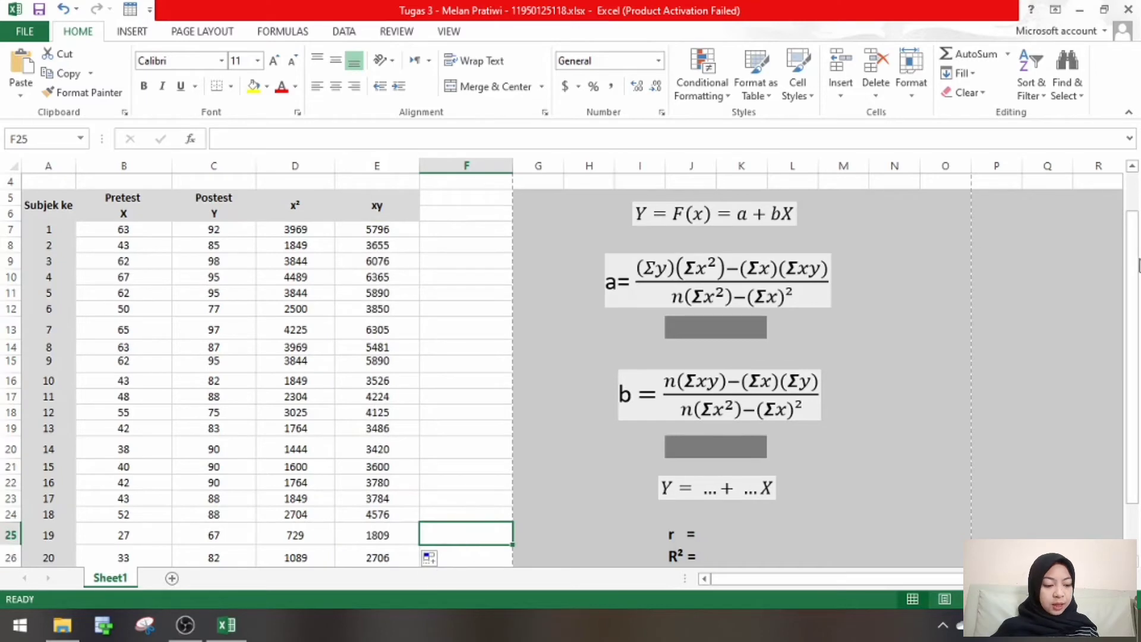
# Examine the totals and their sum formulas for Y, x² and xy in the Jumlah row.
pyautogui.scroll(-2, 486, 534)
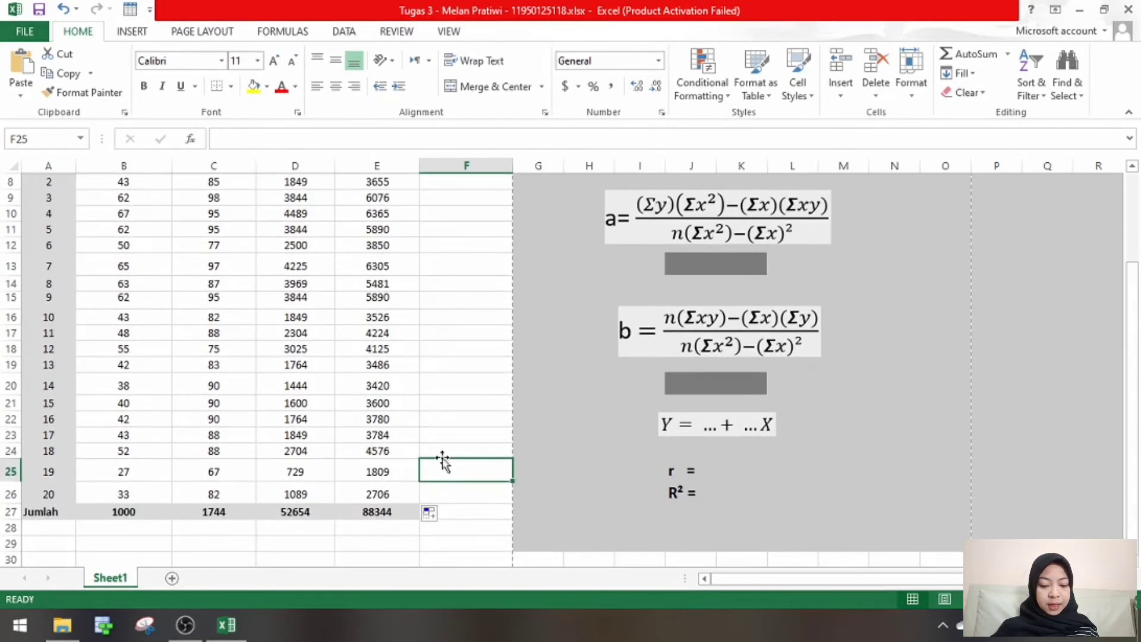
pyautogui.click(308, 514)
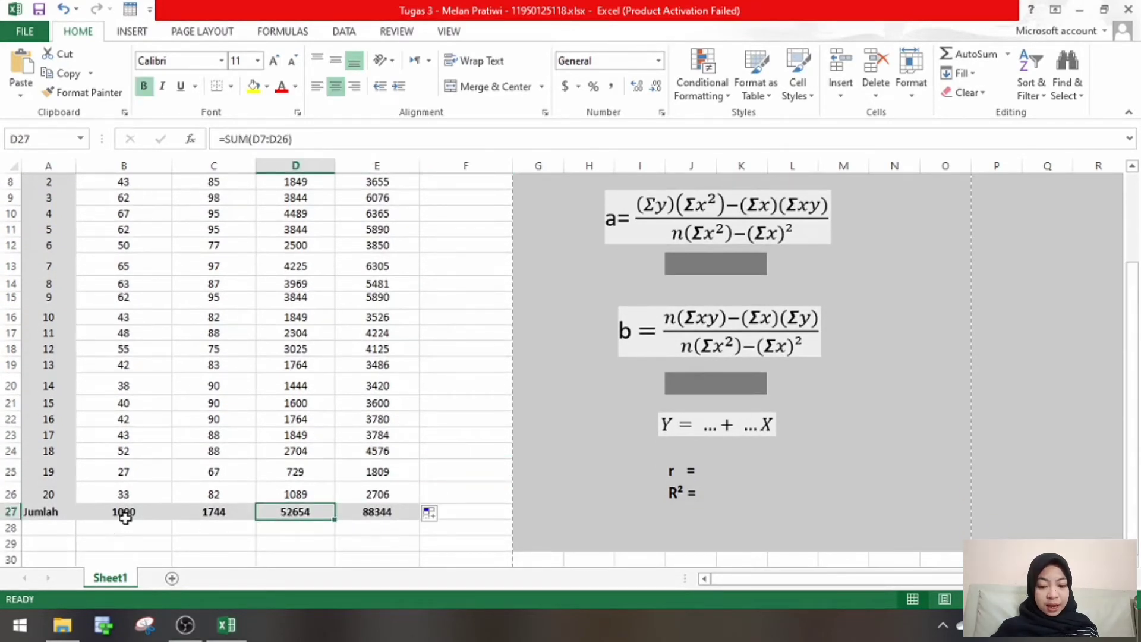
pyautogui.click(213, 516)
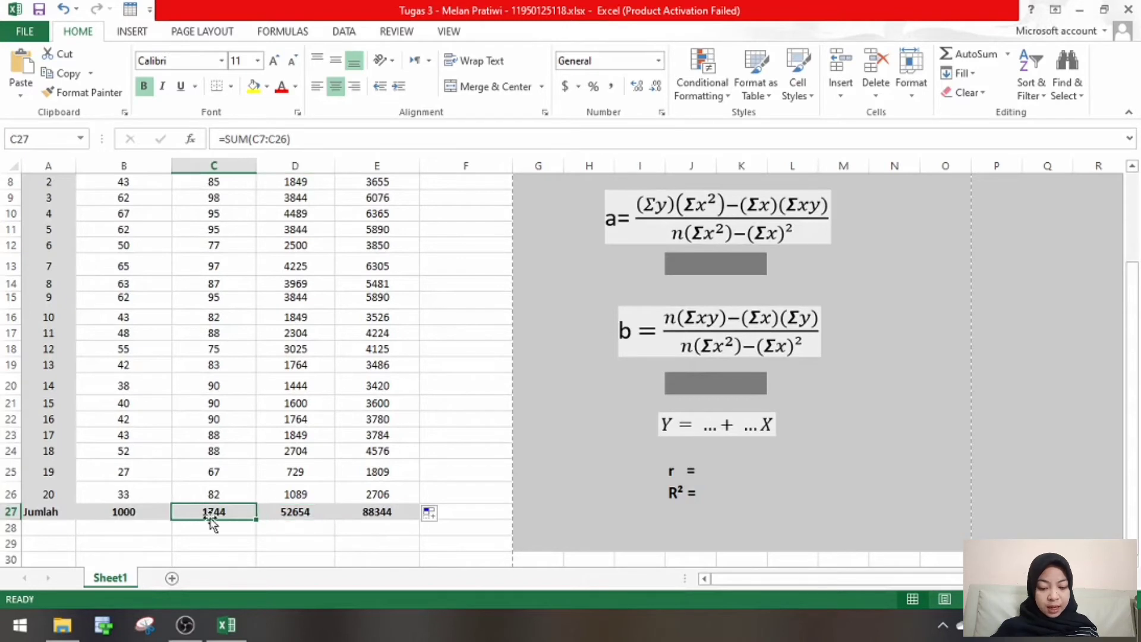
pyautogui.click(295, 517)
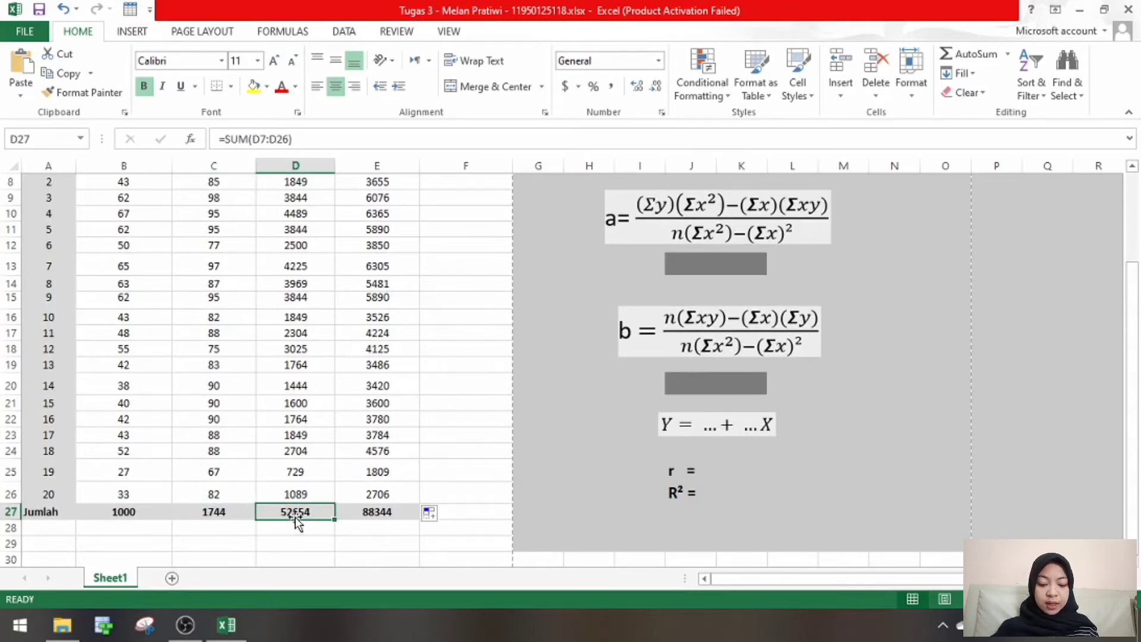
pyautogui.click(364, 516)
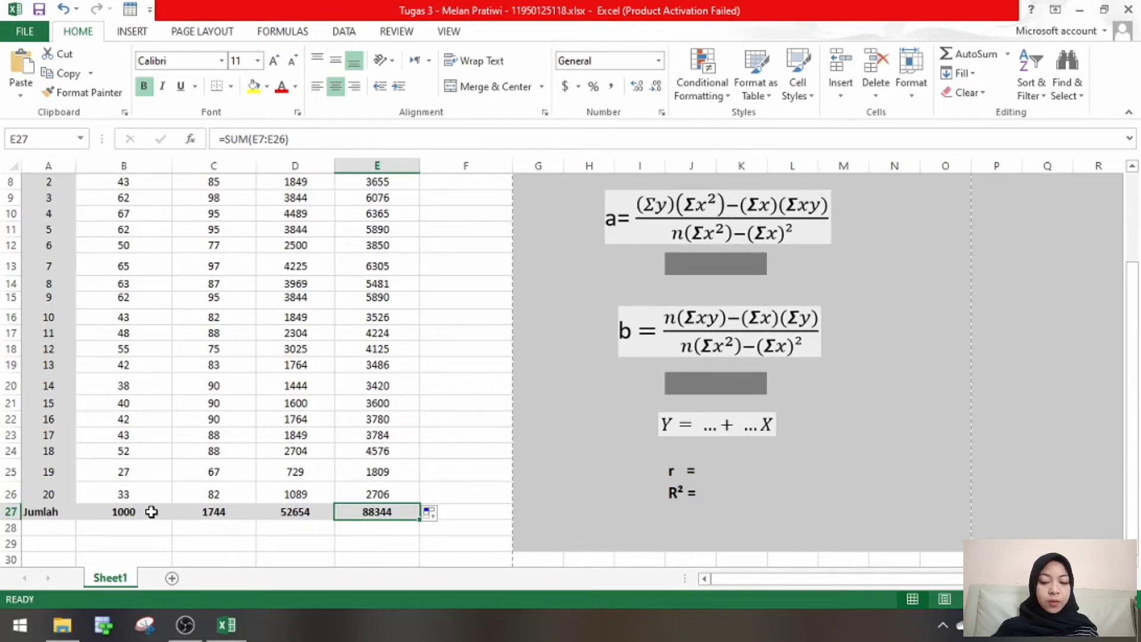
pyautogui.click(1132, 167)
pyautogui.click(1132, 168)
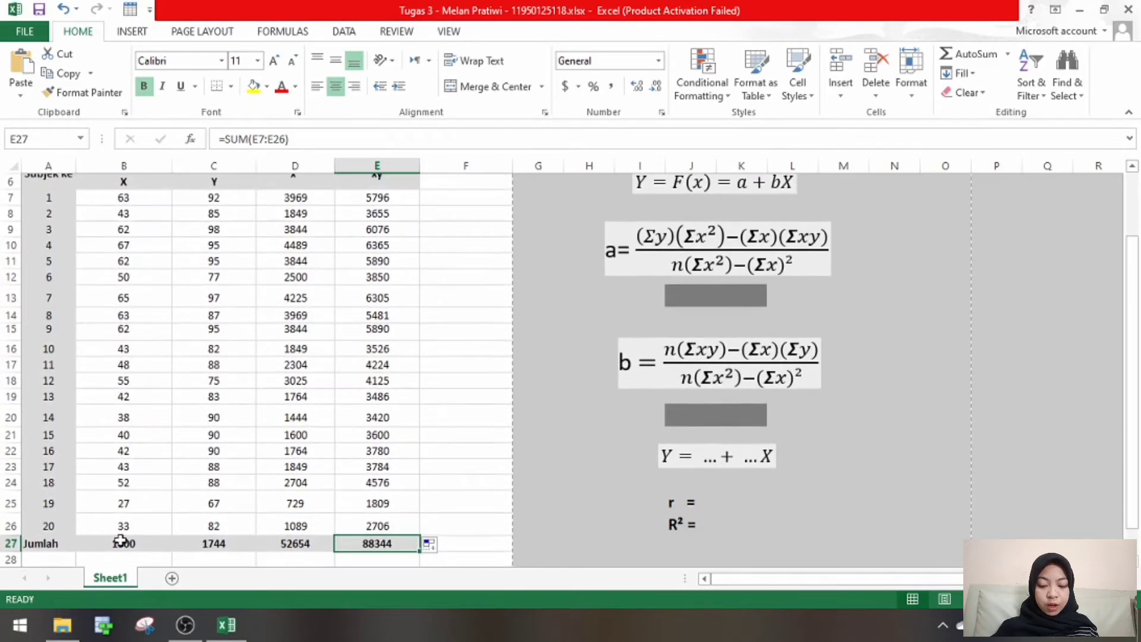
pyautogui.click(204, 548)
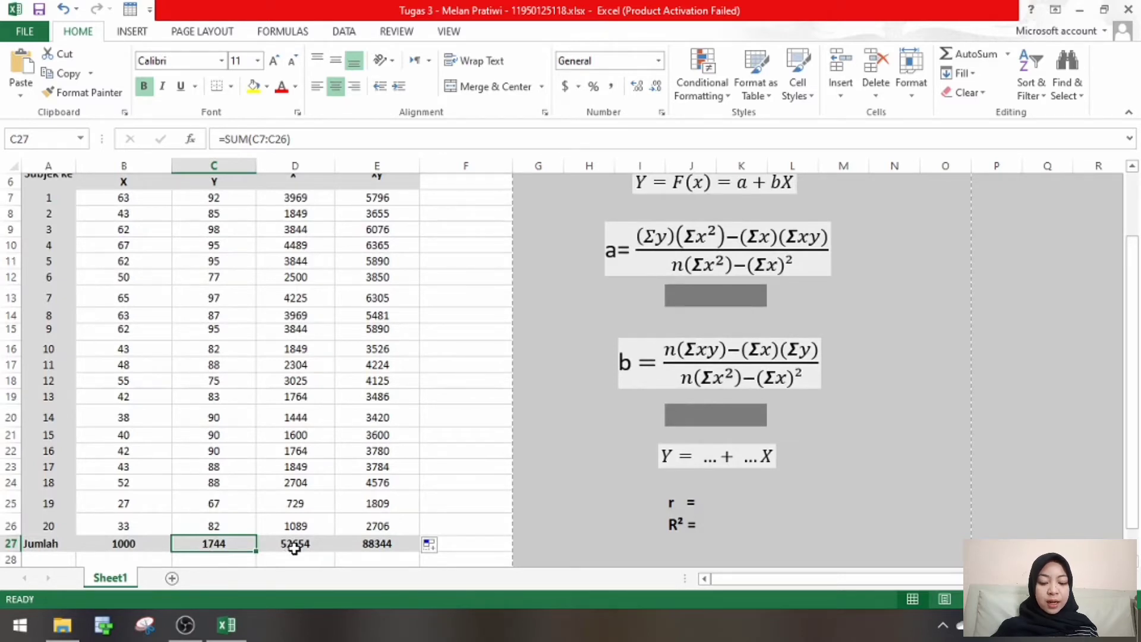
pyautogui.click(320, 545)
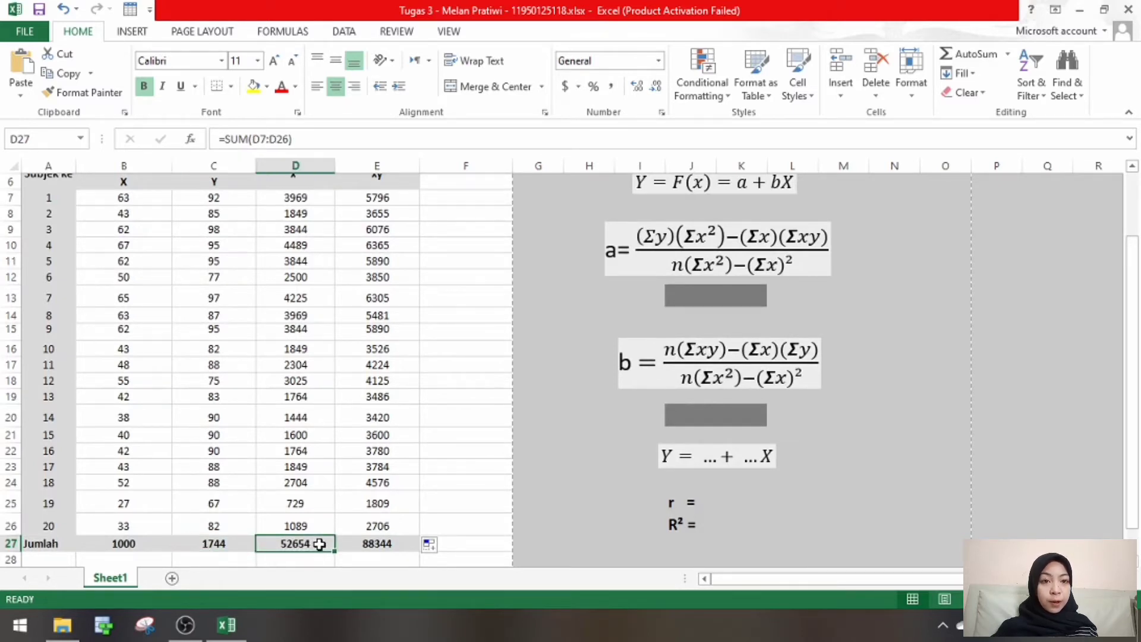
pyautogui.click(391, 546)
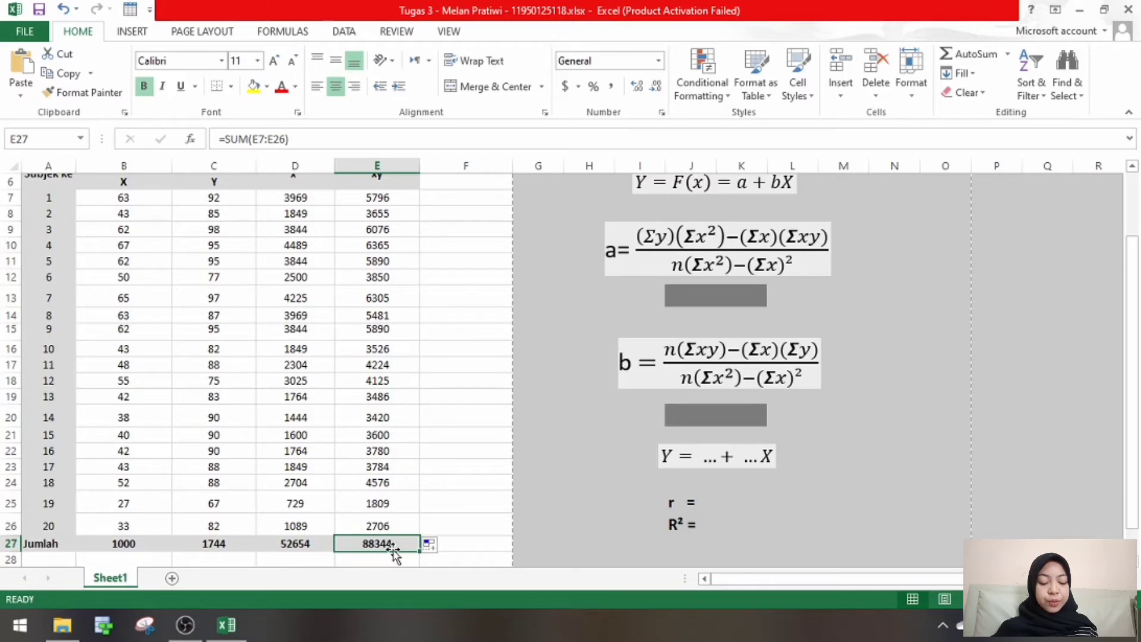
pyautogui.moveTo(1132, 425)
pyautogui.mouseDown()
pyautogui.moveTo(1136, 390)
pyautogui.moveTo(1134, 428)
pyautogui.mouseUp()
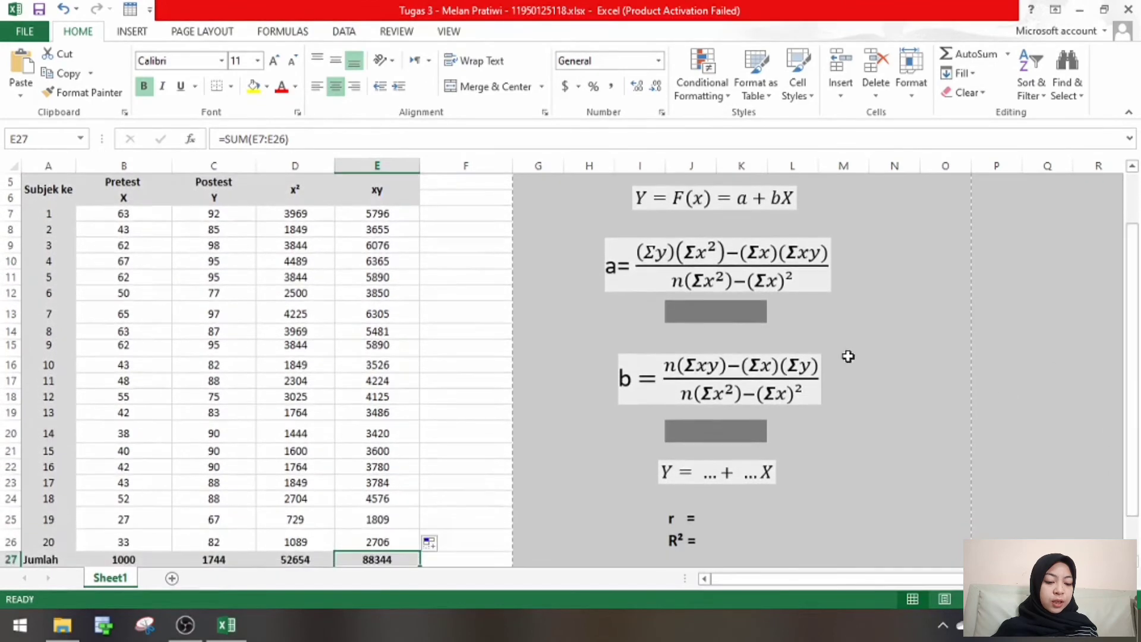
# Start the formula for a in J13 with the numerator =(C27*D27-B27*E27), using the totals in the Jumlah row.
pyautogui.click(703, 313)
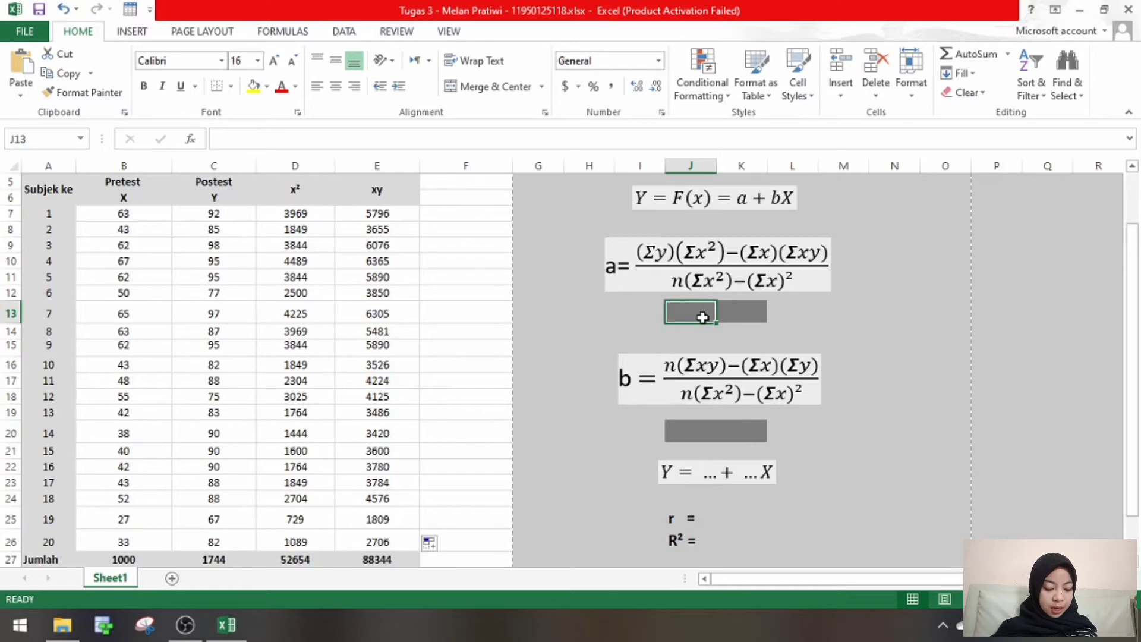
pyautogui.write('=')
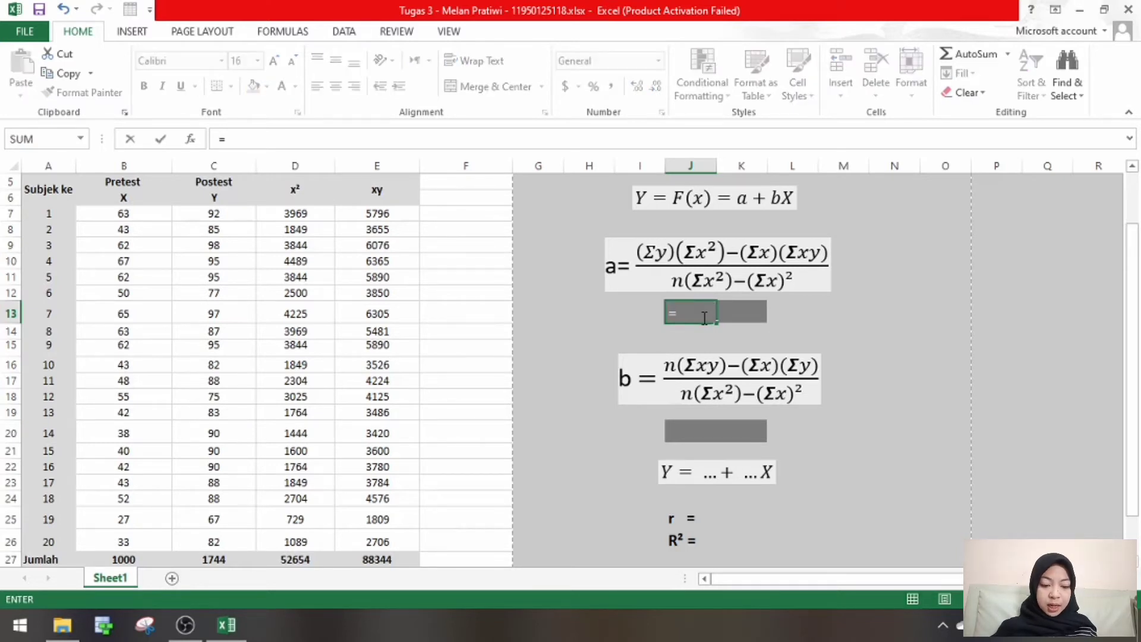
pyautogui.click(232, 558)
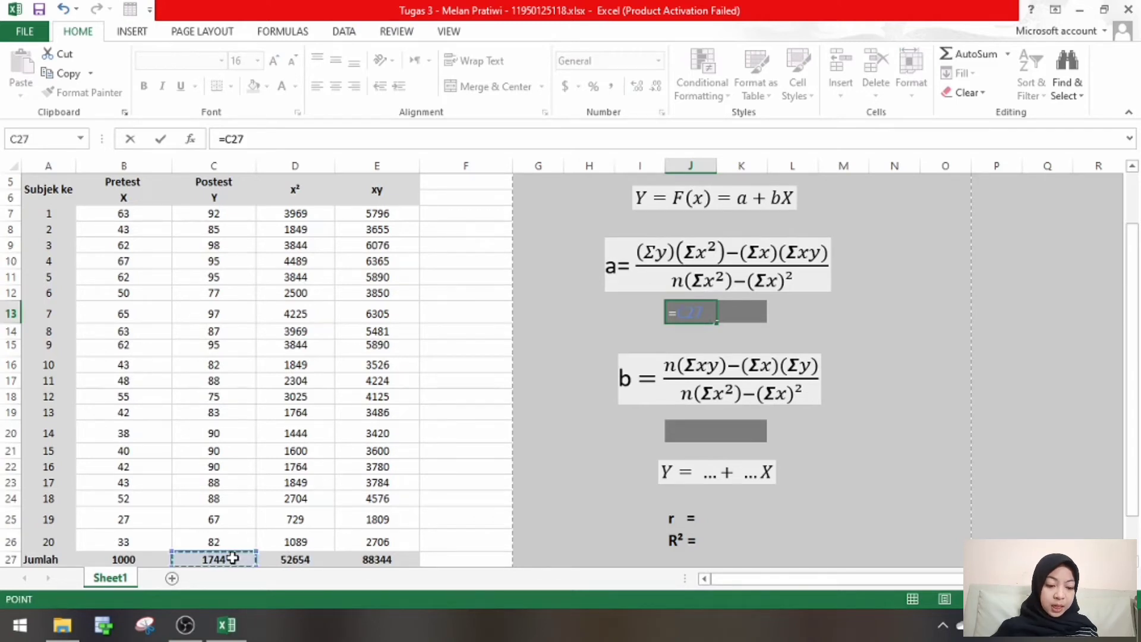
pyautogui.write('*')
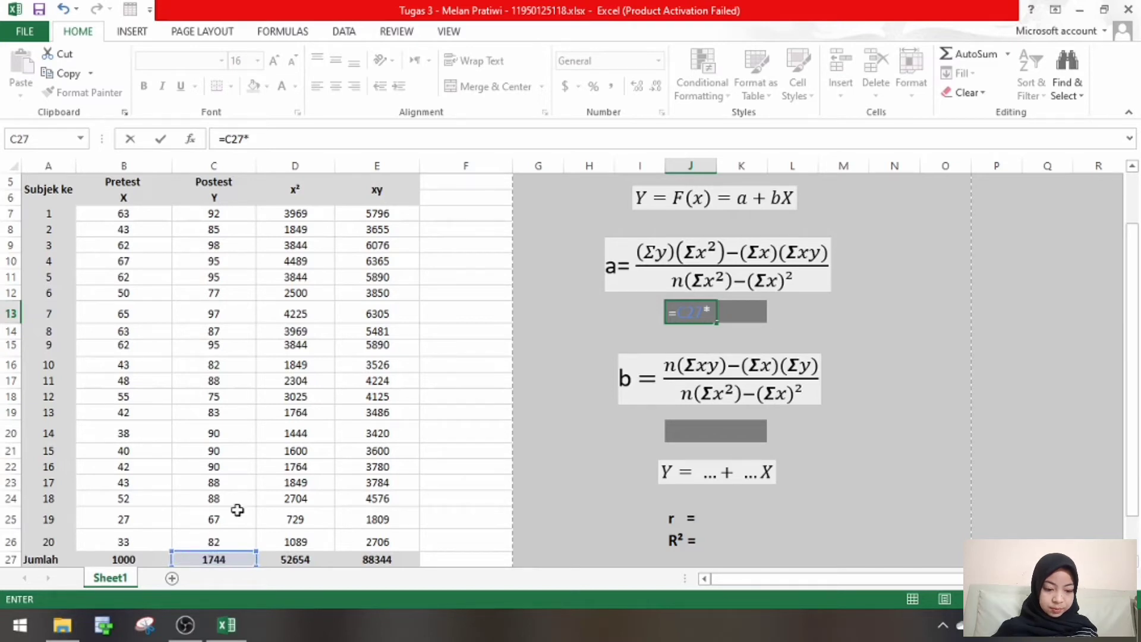
pyautogui.click(676, 313)
pyautogui.write('(')
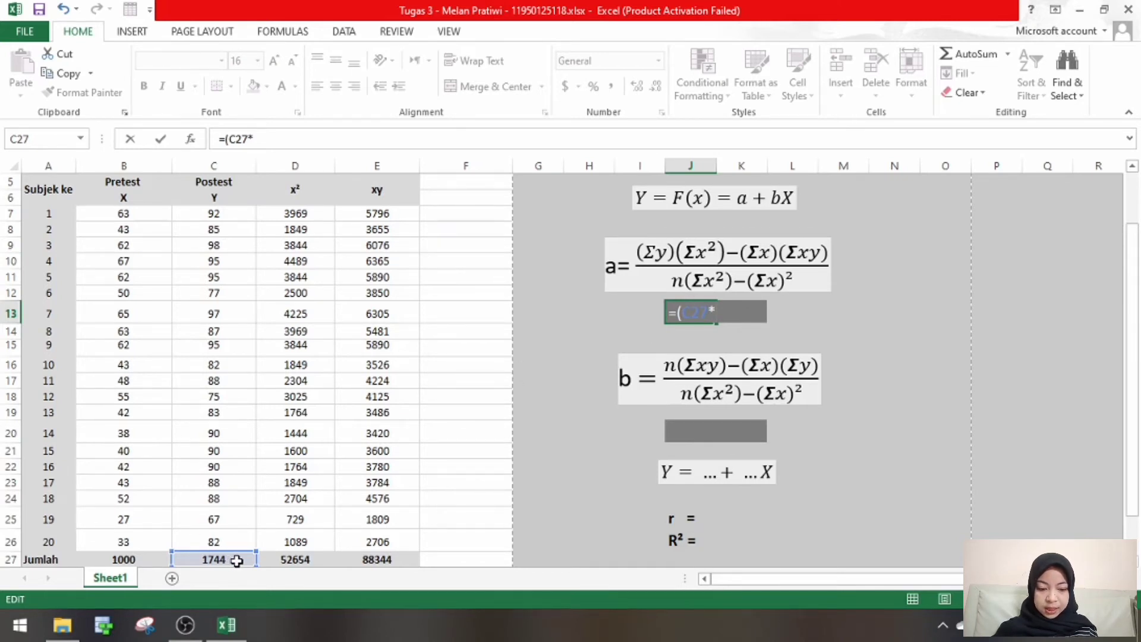
pyautogui.click(291, 560)
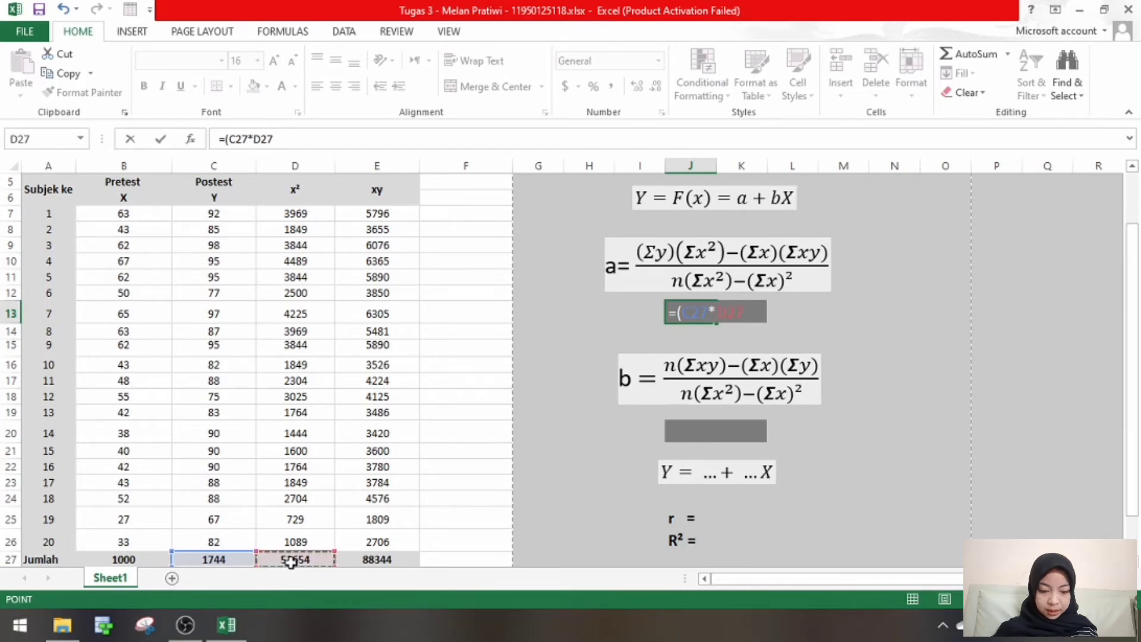
pyautogui.write('-')
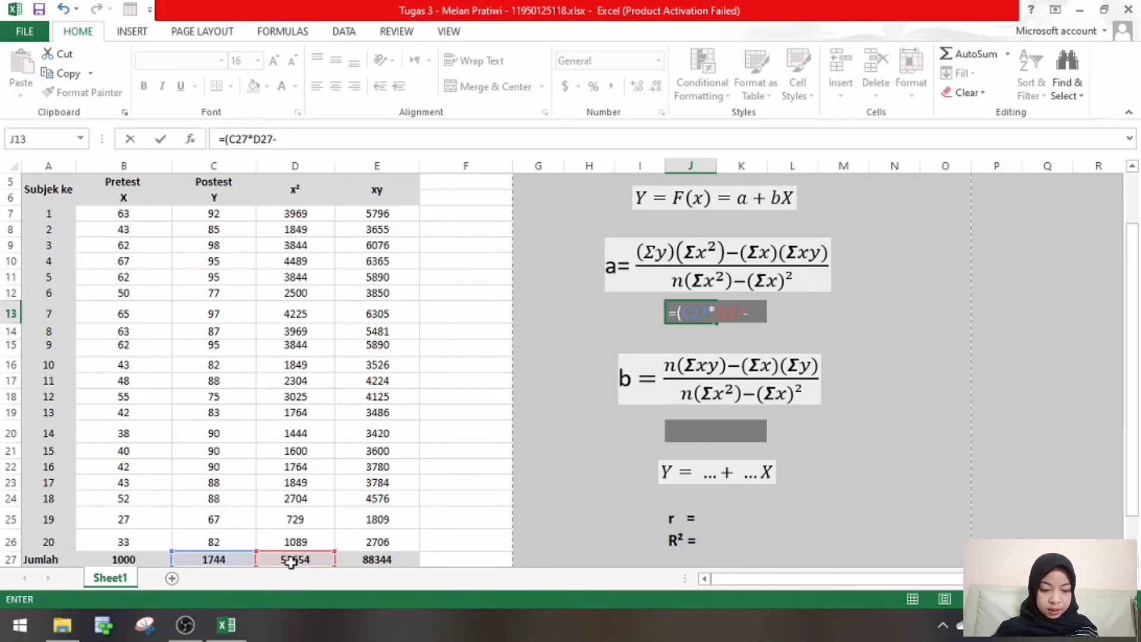
pyautogui.click(138, 558)
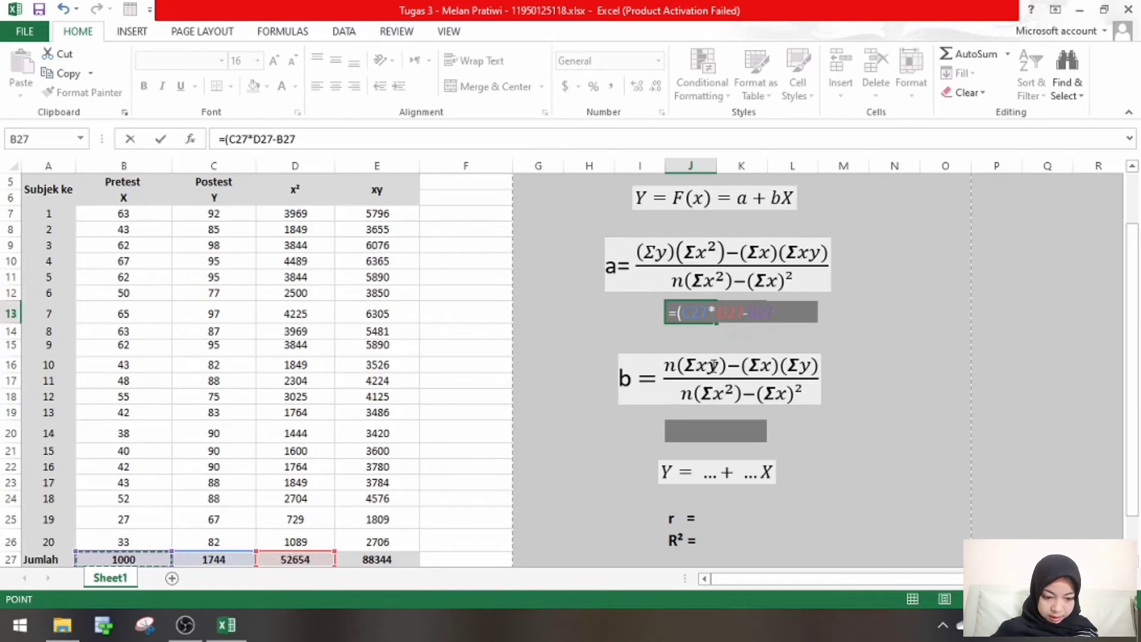
pyautogui.write('*')
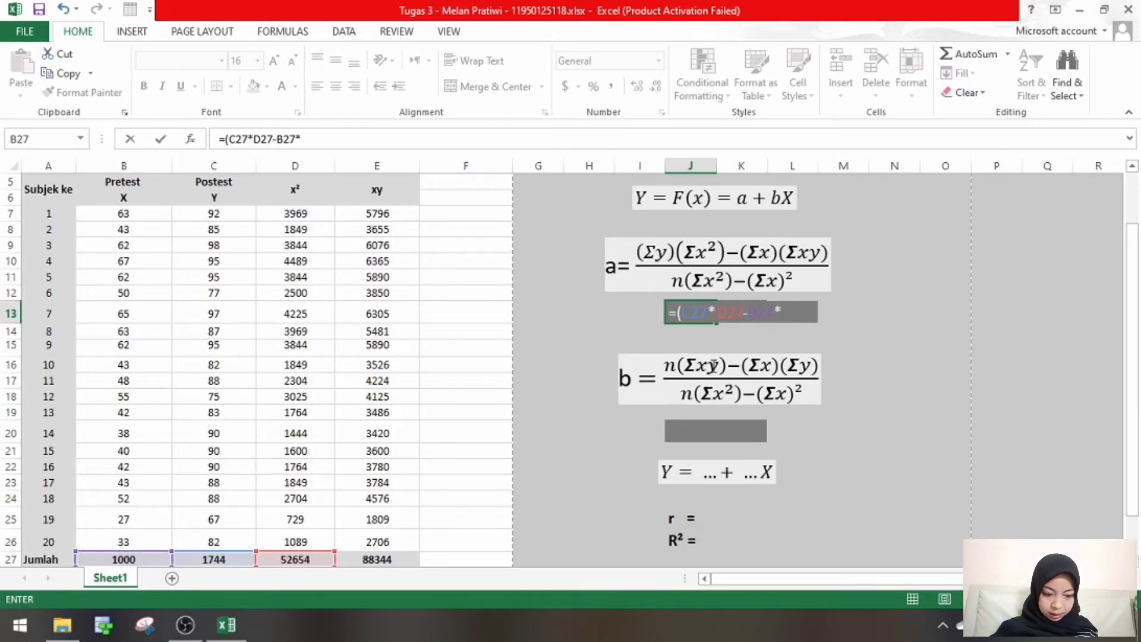
pyautogui.click(392, 560)
pyautogui.write(')')
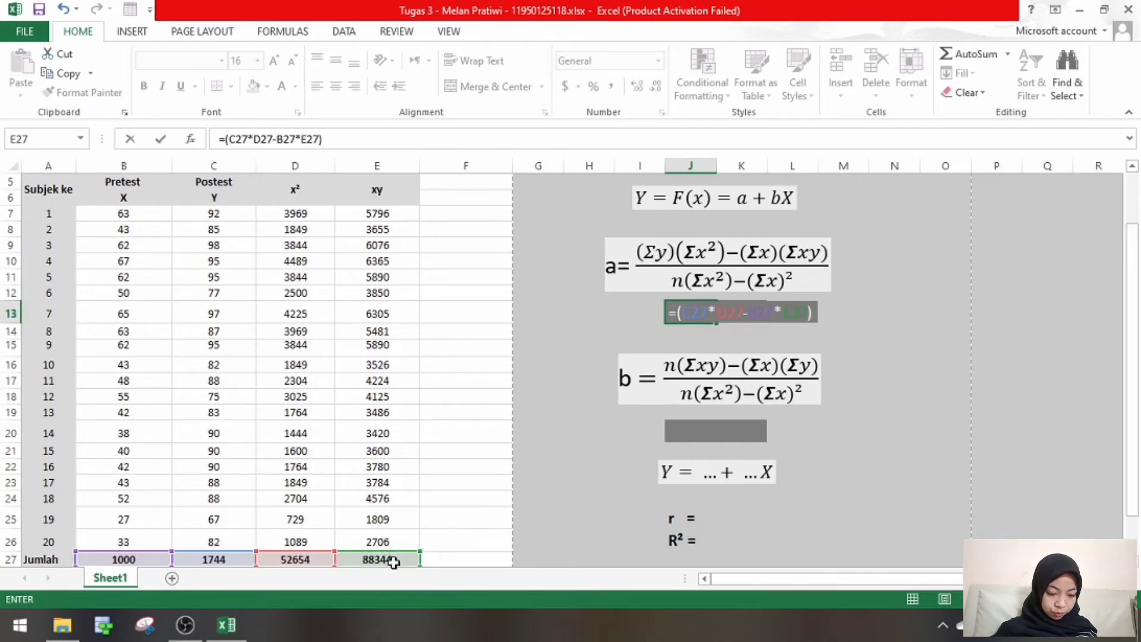
# Complete the formula for a in J13 by dividing the numerator by (20*D27-B27^2).
pyautogui.write('/')
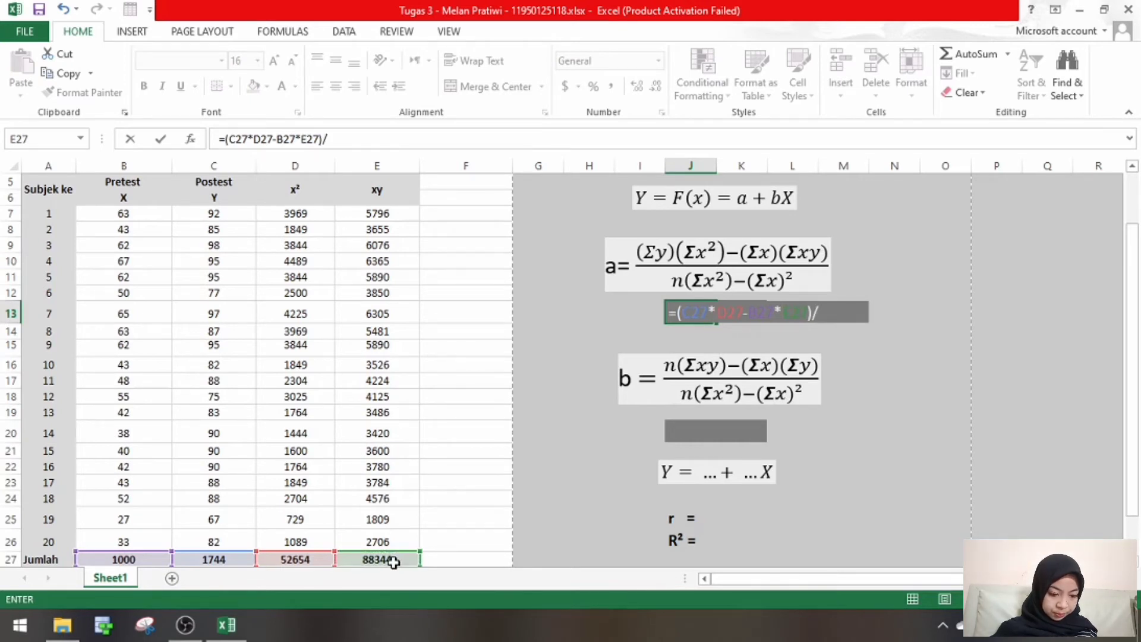
pyautogui.write('(')
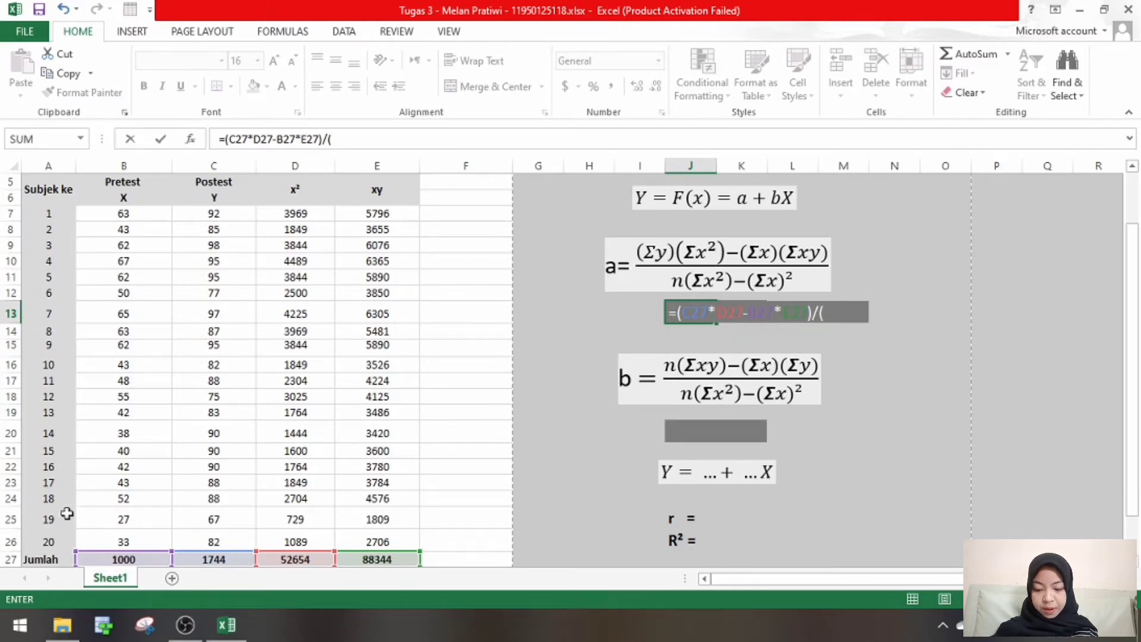
pyautogui.write('20')
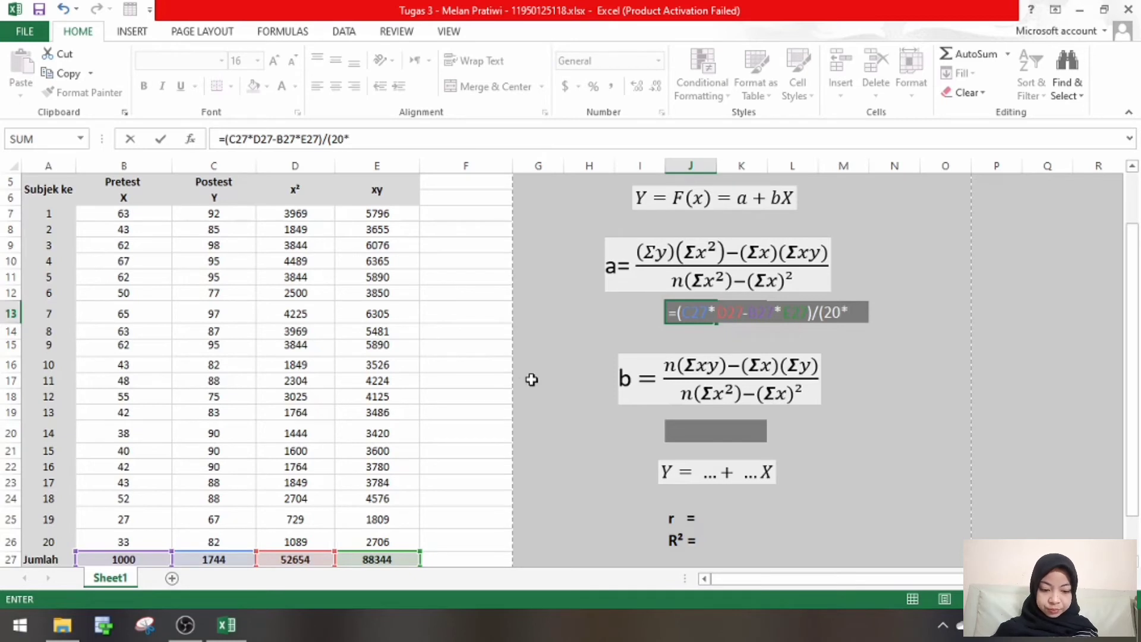
pyautogui.write('*')
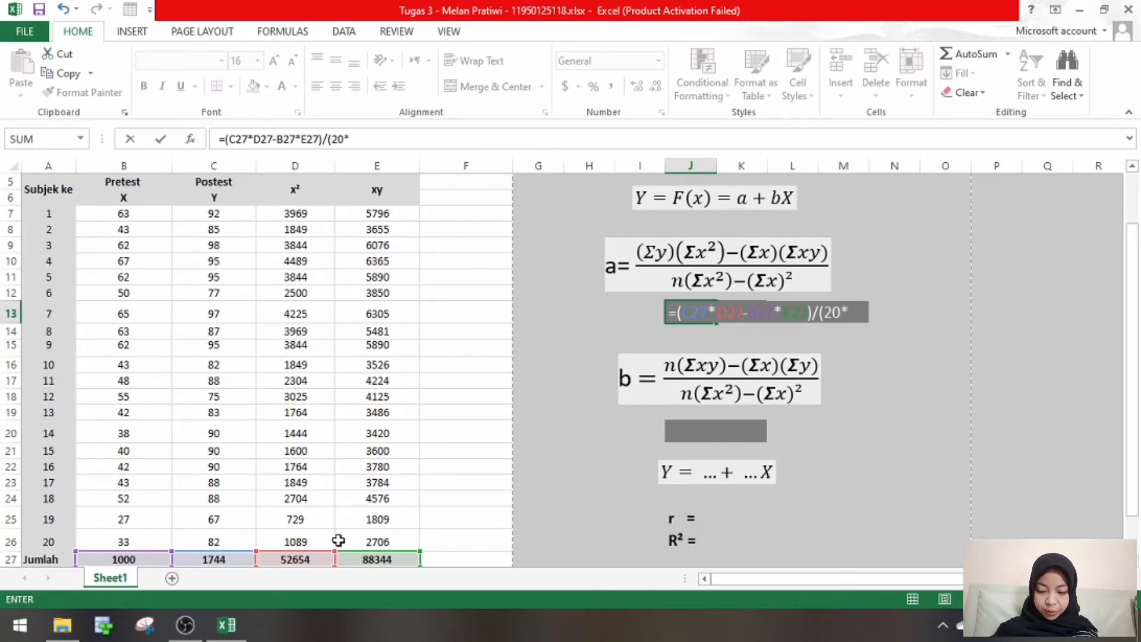
pyautogui.click(304, 558)
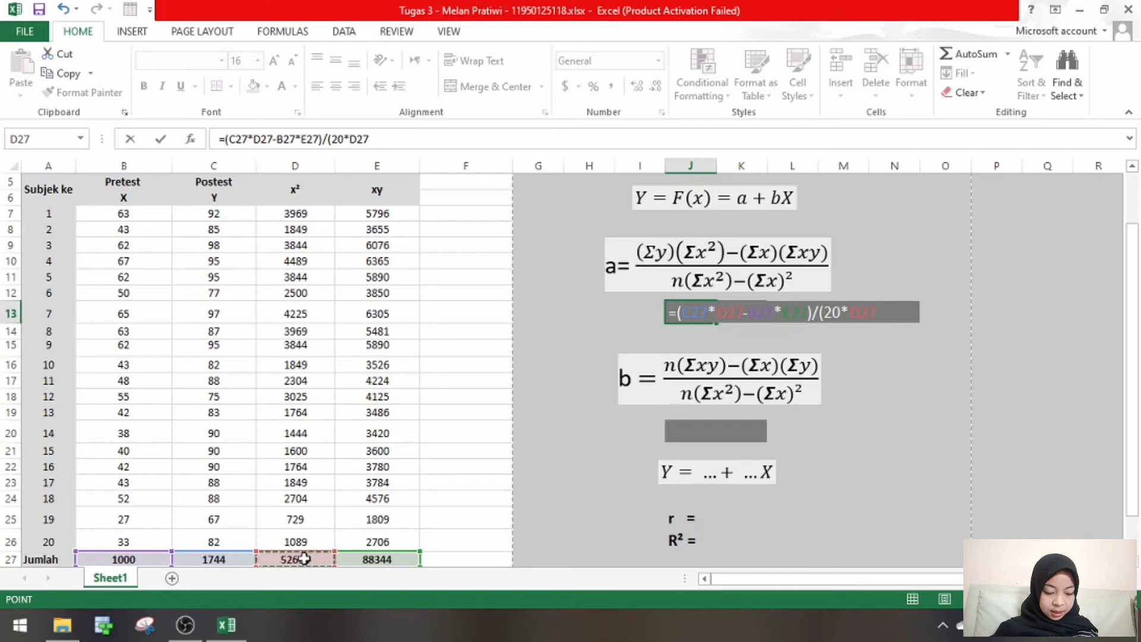
pyautogui.write('-')
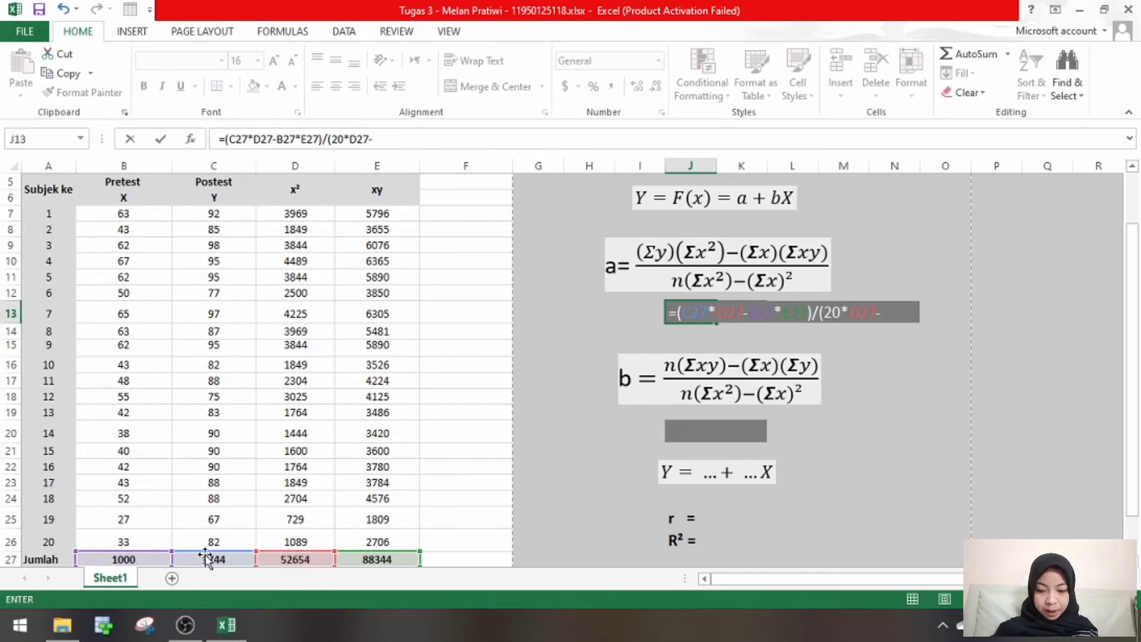
pyautogui.click(135, 557)
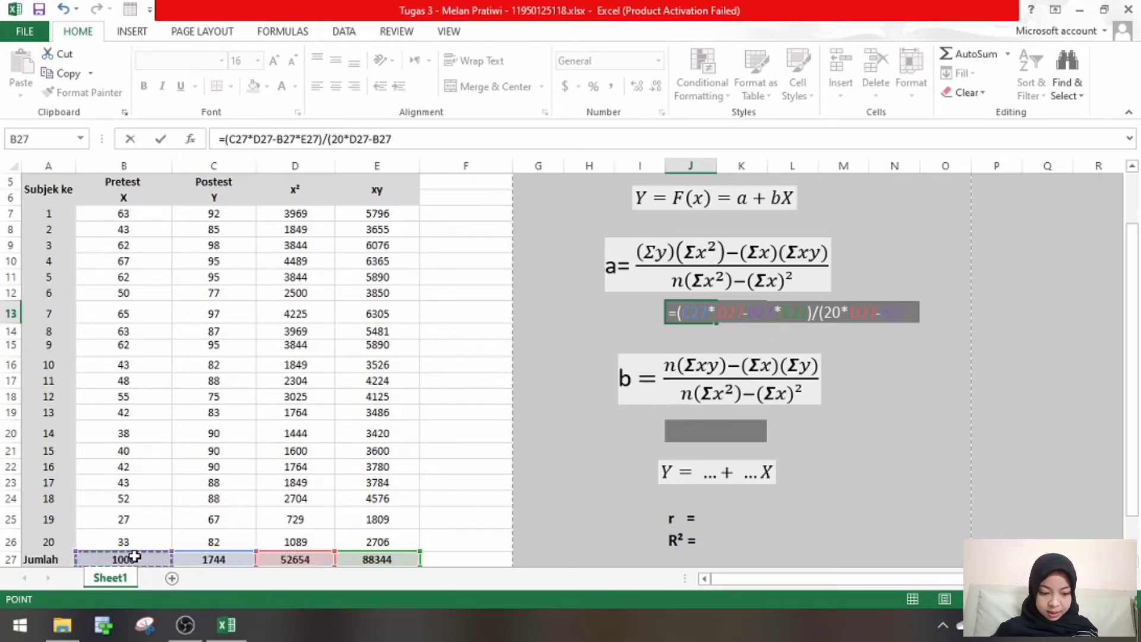
pyautogui.write('^2')
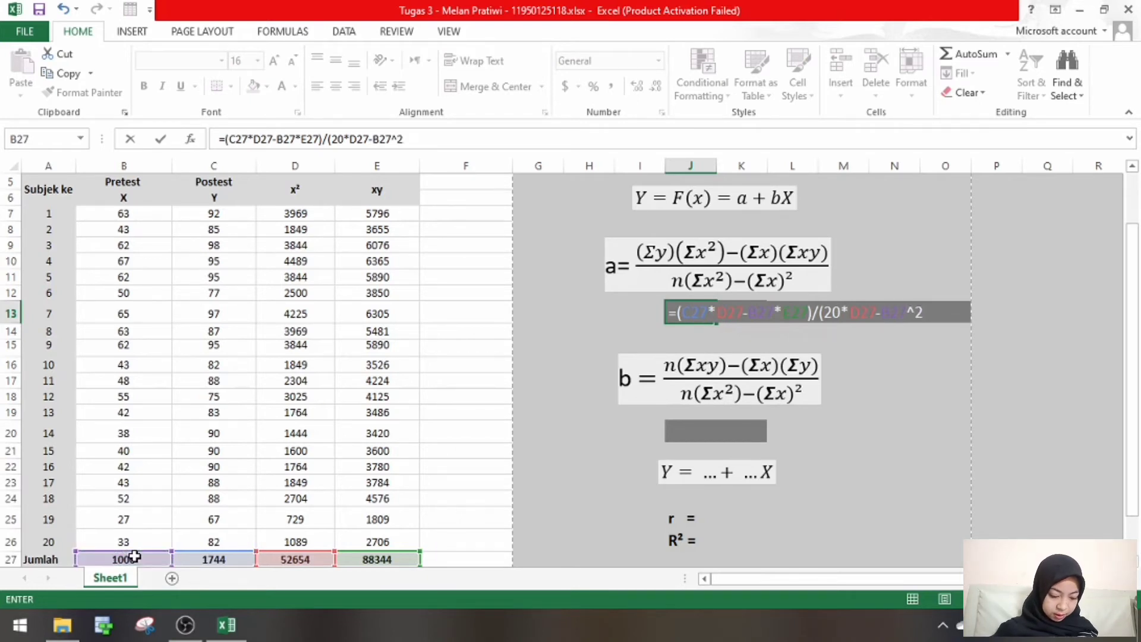
pyautogui.press('Return')
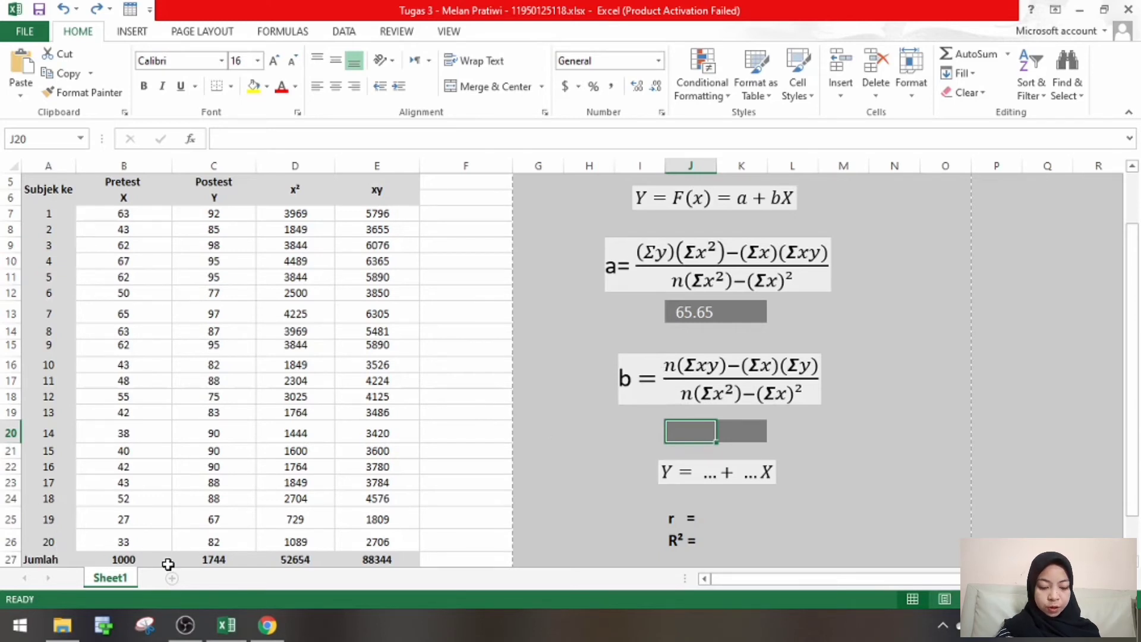
# Start the formula for b in J20 with the numerator =(20*E27-B27*C27) followed by a division.
pyautogui.write('=(20')
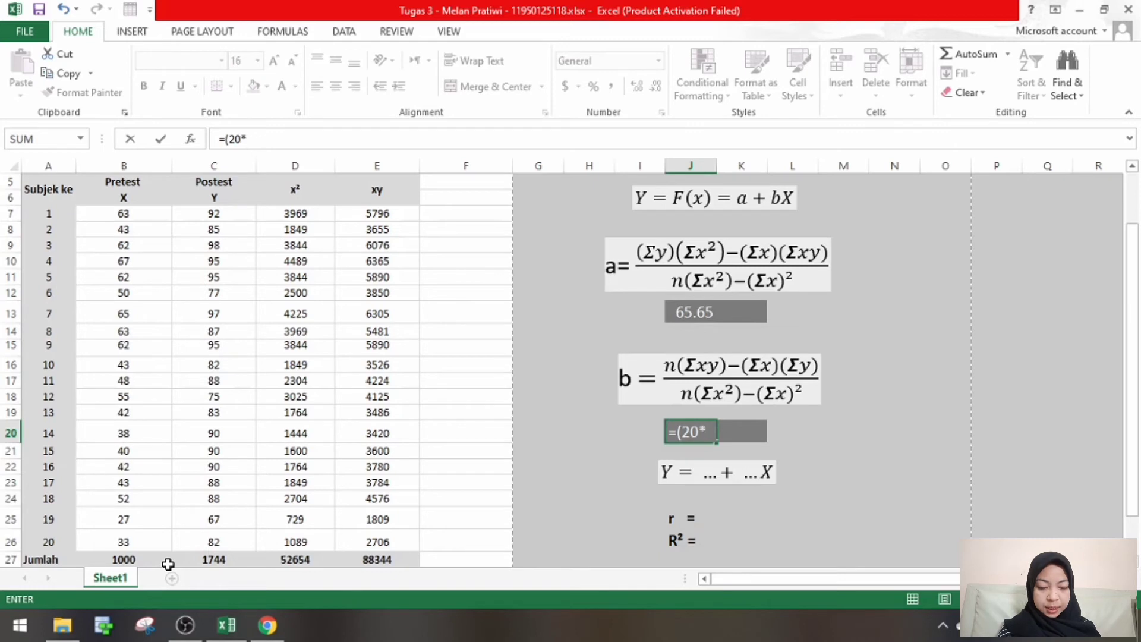
pyautogui.write('*')
pyautogui.click(383, 562)
pyautogui.write('-')
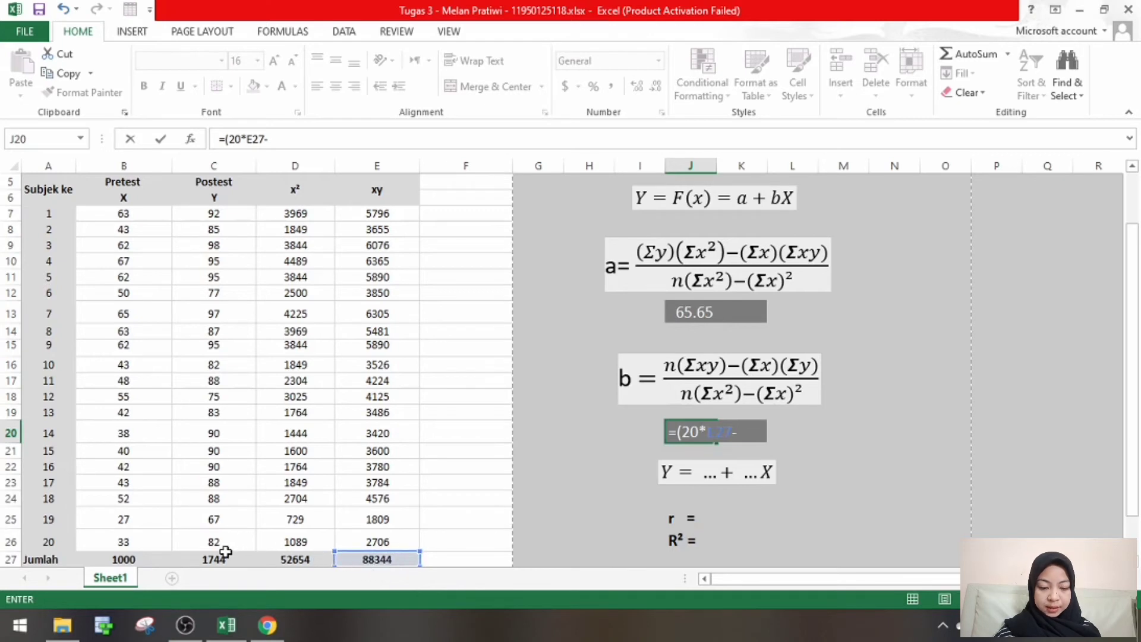
pyautogui.click(147, 559)
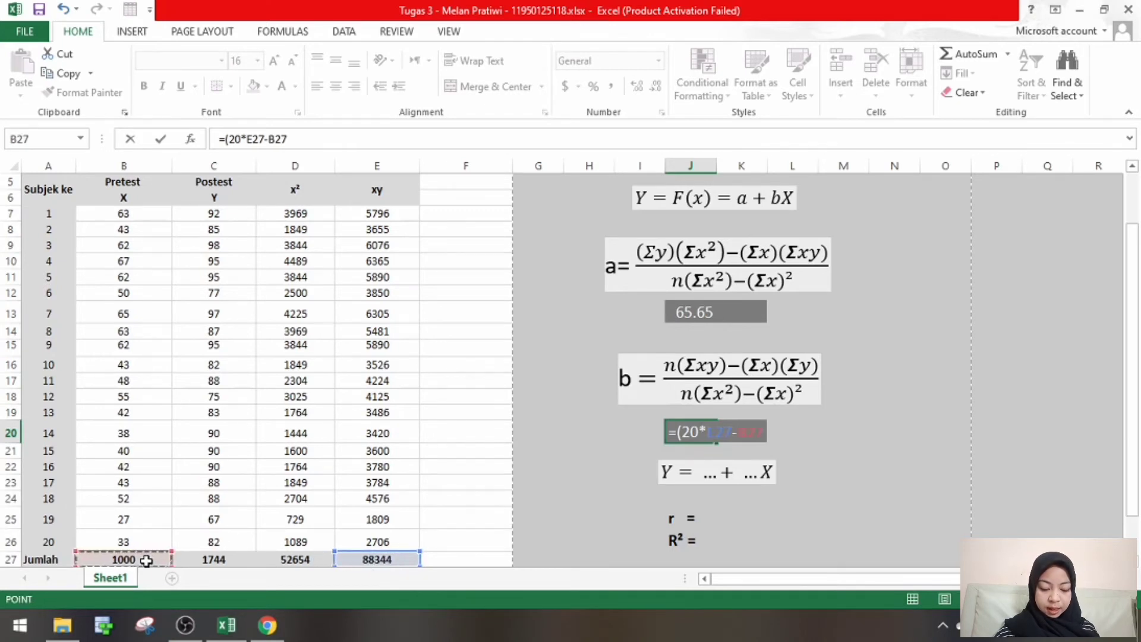
pyautogui.write('*')
pyautogui.click(220, 560)
pyautogui.write(')/')
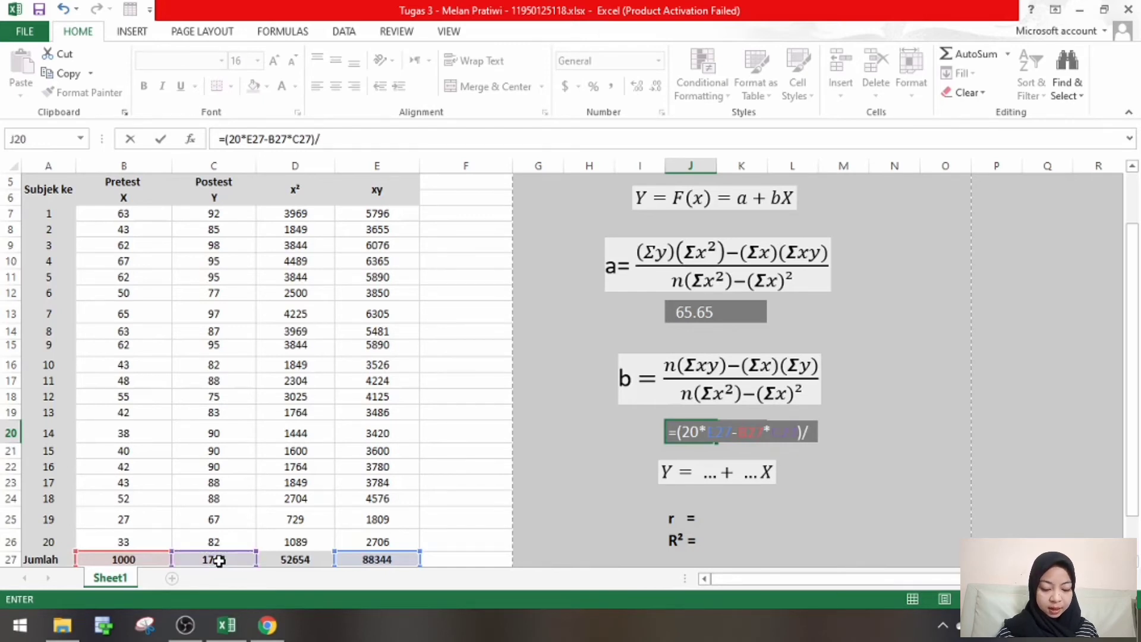
# Complete the formula for b in J20 with the denominator (20*D27-B27^2).
pyautogui.write('(20')
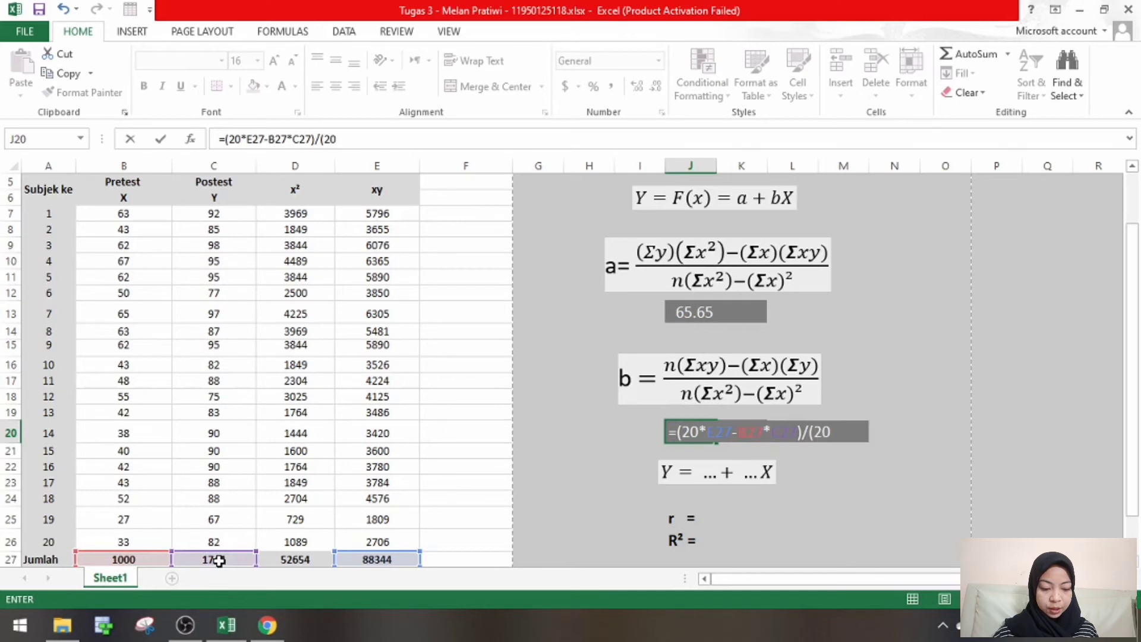
pyautogui.write('*')
pyautogui.click(293, 560)
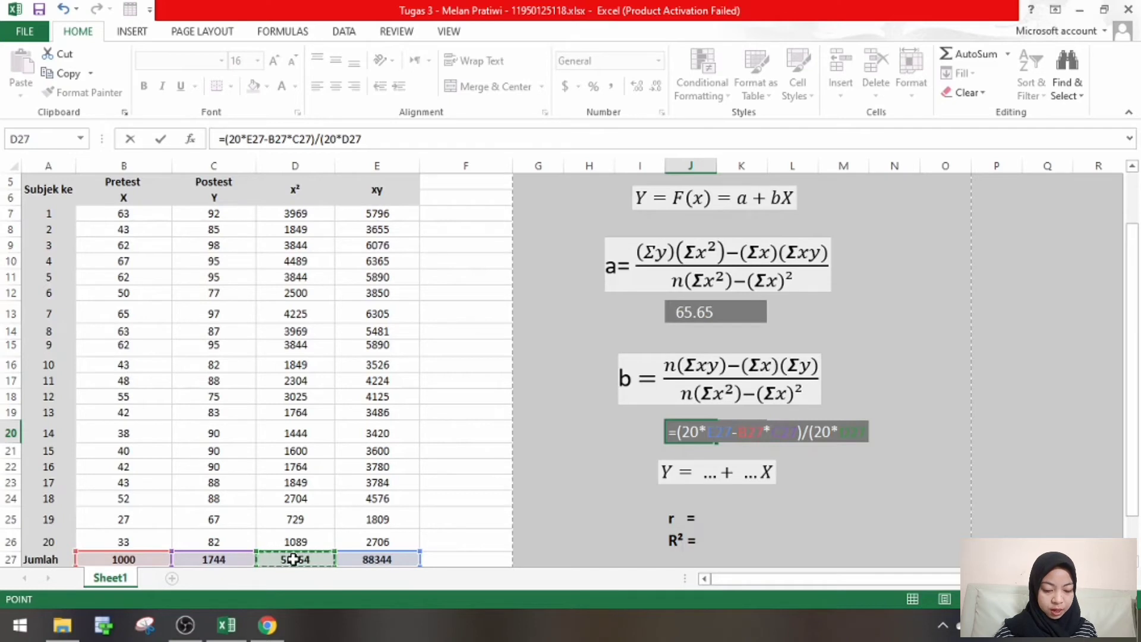
pyautogui.write('-')
pyautogui.click(157, 559)
pyautogui.write('^2)')
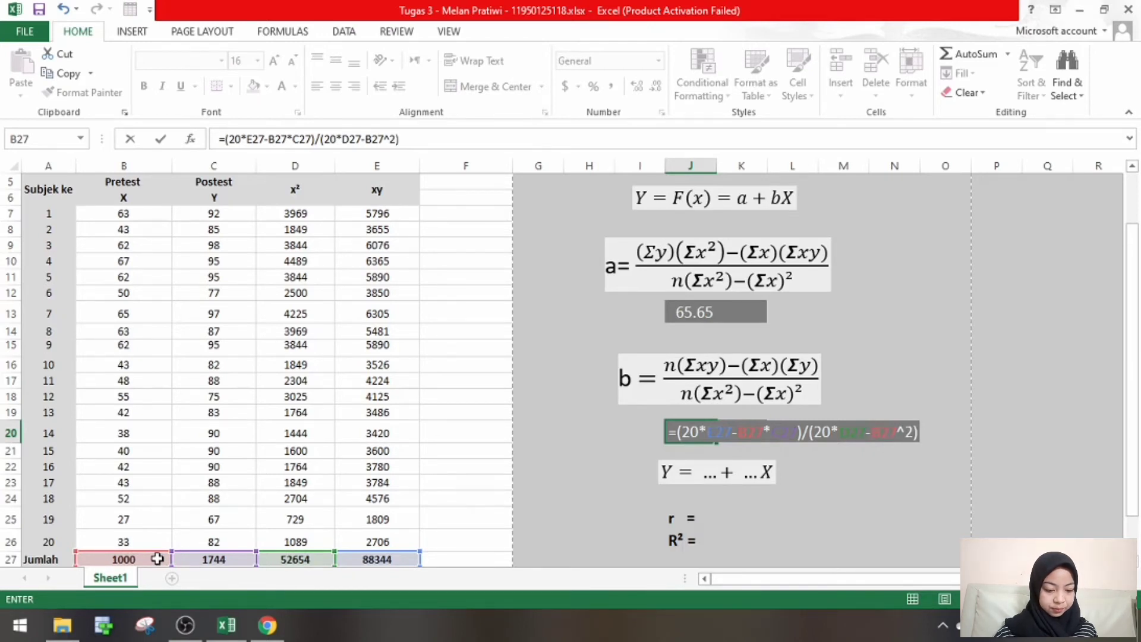
pyautogui.press('Return')
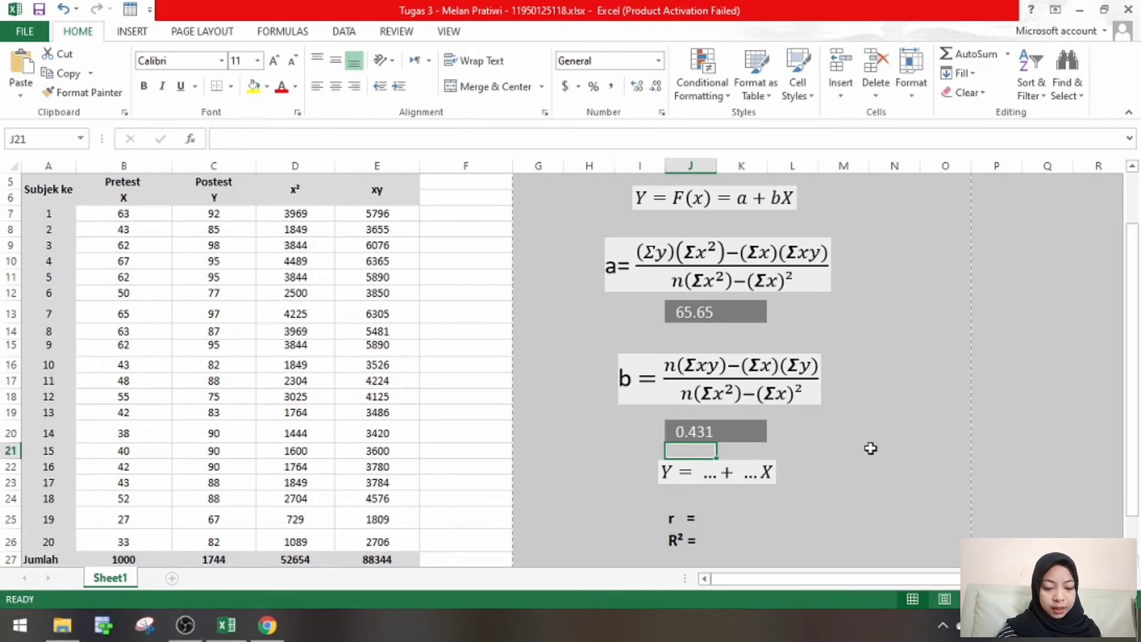
# Replace the first placeholder dots in the Y equation text box with the intercept 65.65.
pyautogui.click(821, 536)
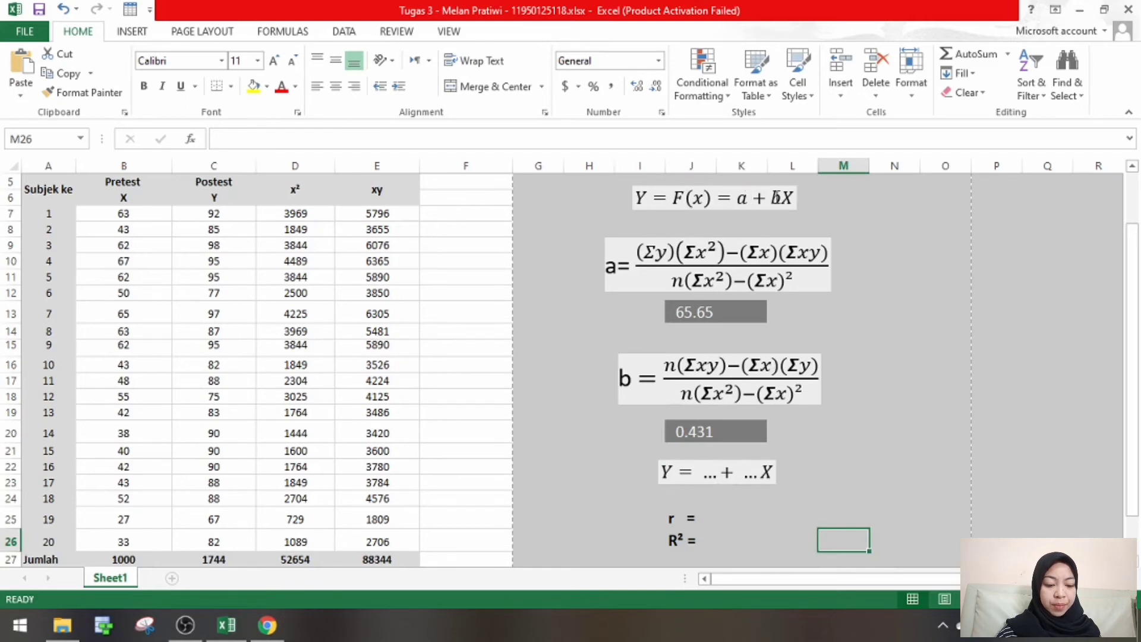
pyautogui.click(716, 481)
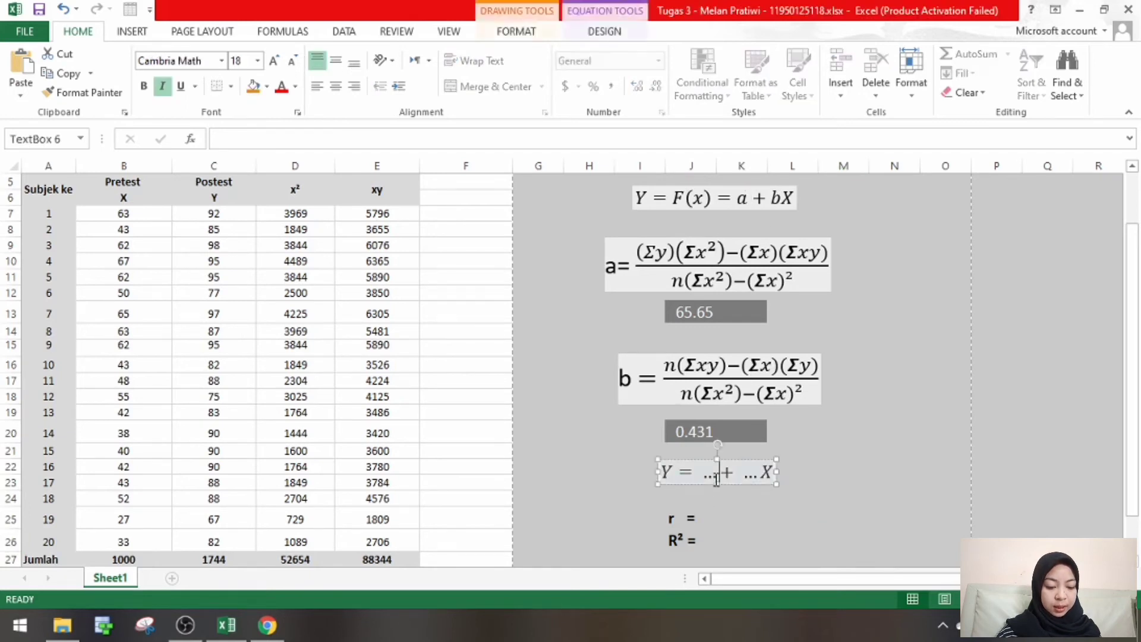
pyautogui.press('BackSpace')
pyautogui.press('BackSpace')
pyautogui.press('BackSpace')
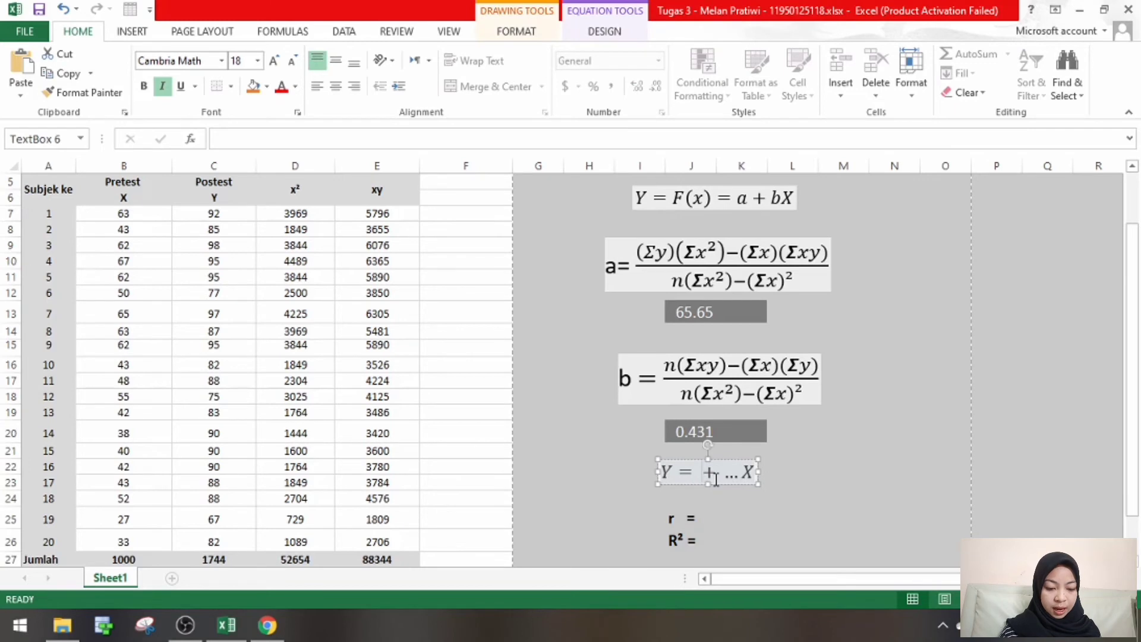
pyautogui.write('65.65')
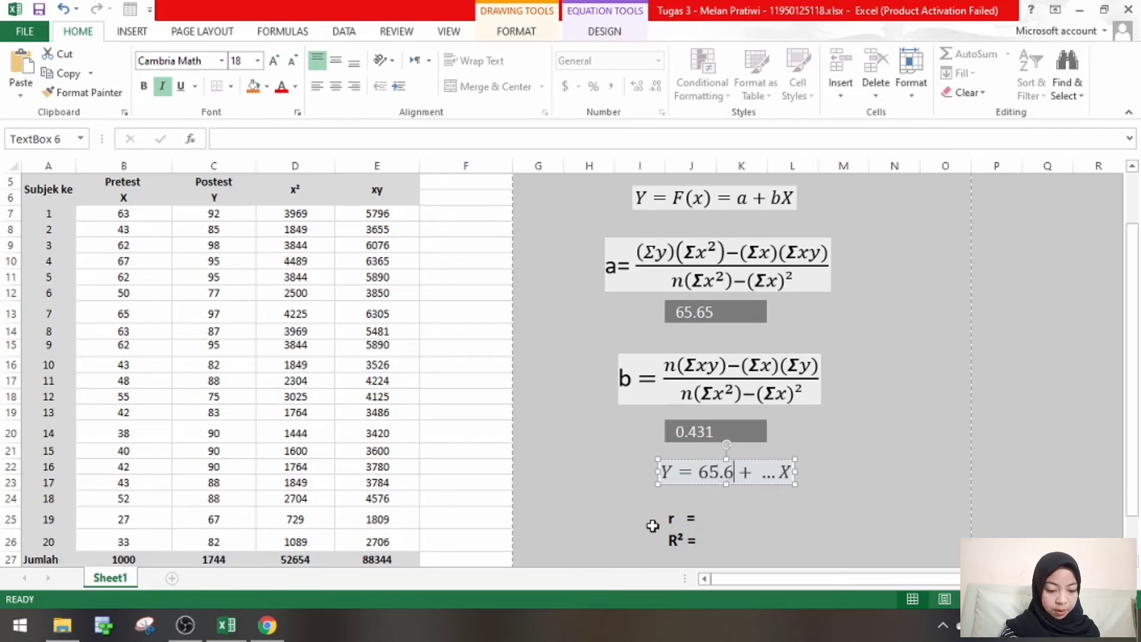
# Replace the placeholder dots before X in the Y equation with the slope 0.431.
pyautogui.click(788, 475)
pyautogui.press('BackSpace')
pyautogui.press('BackSpace')
pyautogui.press('BackSpace')
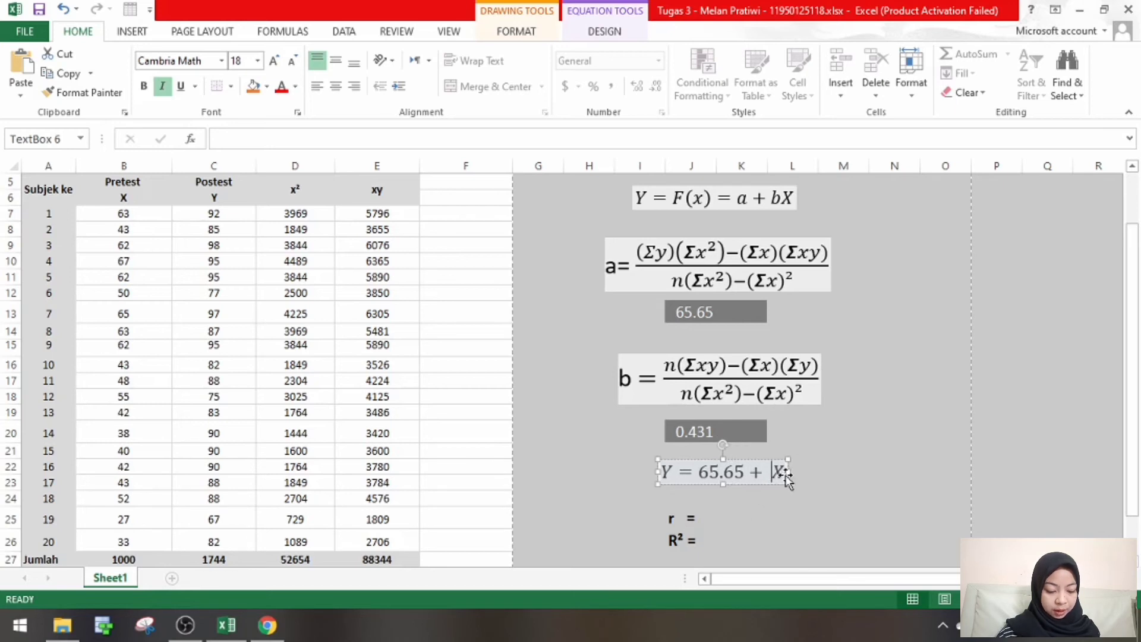
pyautogui.write('0.431')
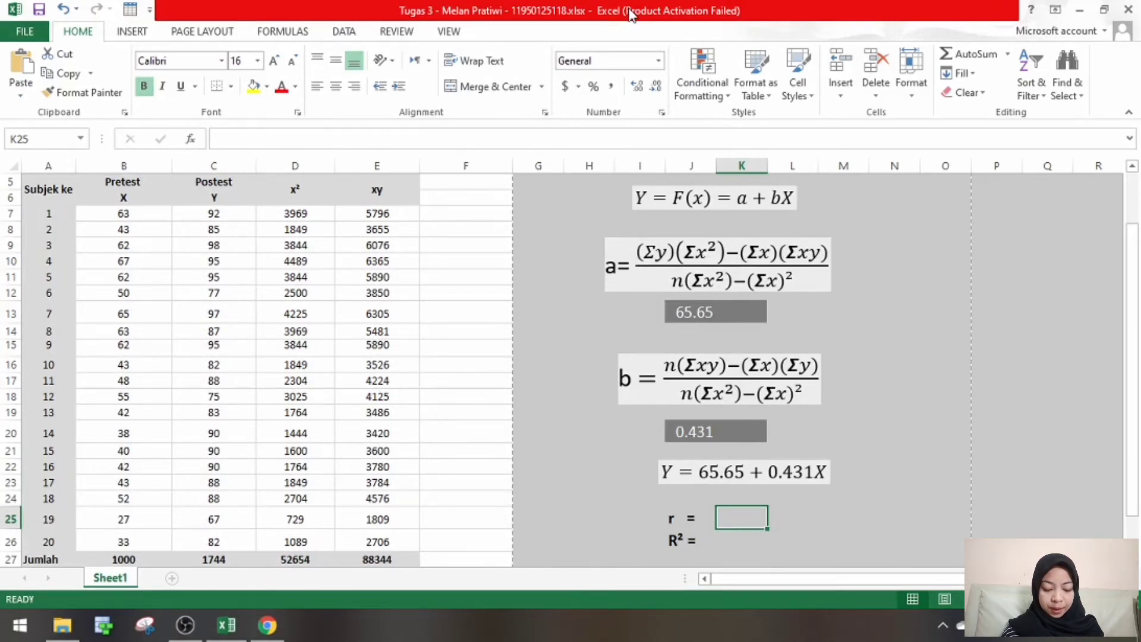
# Calculate the correlation r in K25 with =PEARSON(B7:B26,C7:C26) on the pretest and posttest scores.
pyautogui.write('=PEA')
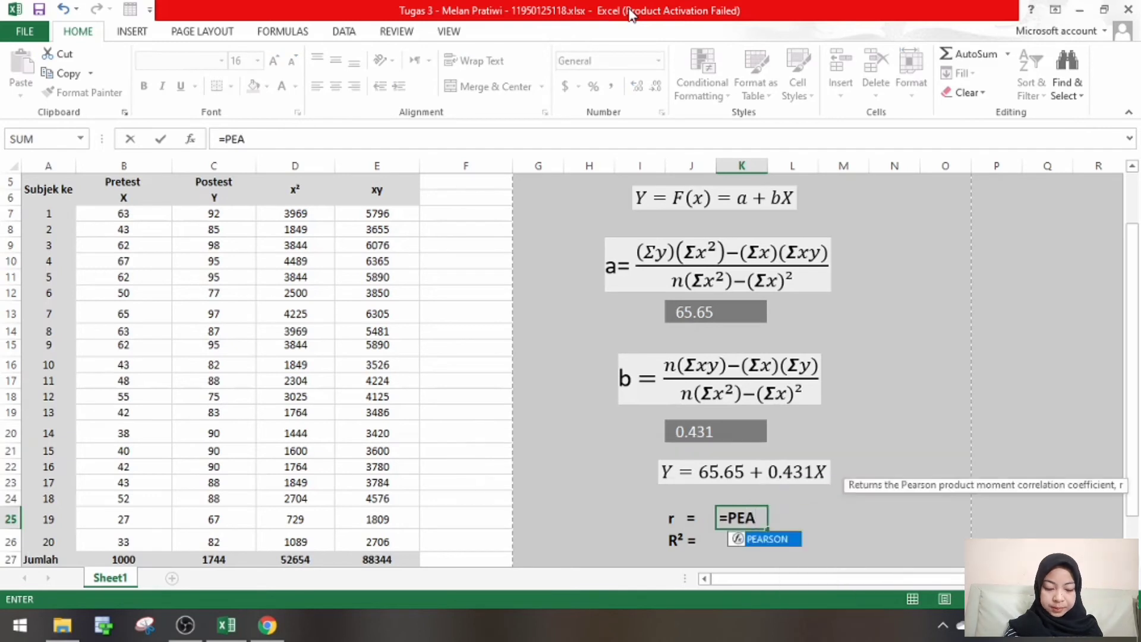
pyautogui.press('Tab')
pyautogui.click(127, 214)
pyautogui.moveTo(170, 222); pyautogui.dragTo(162, 541)
pyautogui.write(',')
pyautogui.click(236, 215)
pyautogui.moveTo(256, 223); pyautogui.dragTo(249, 545)
pyautogui.write(')')
pyautogui.press('Return')
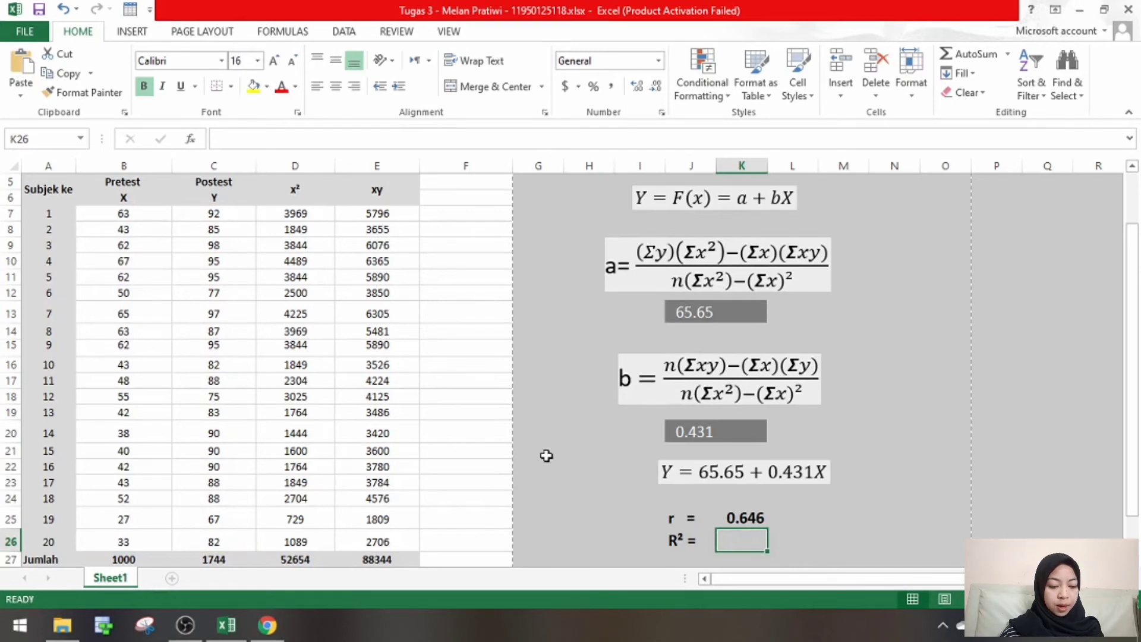
# Widen column K and calculate R² in K26 with the formula =K25^2.
pyautogui.moveTo(767, 165); pyautogui.dragTo(803, 164)
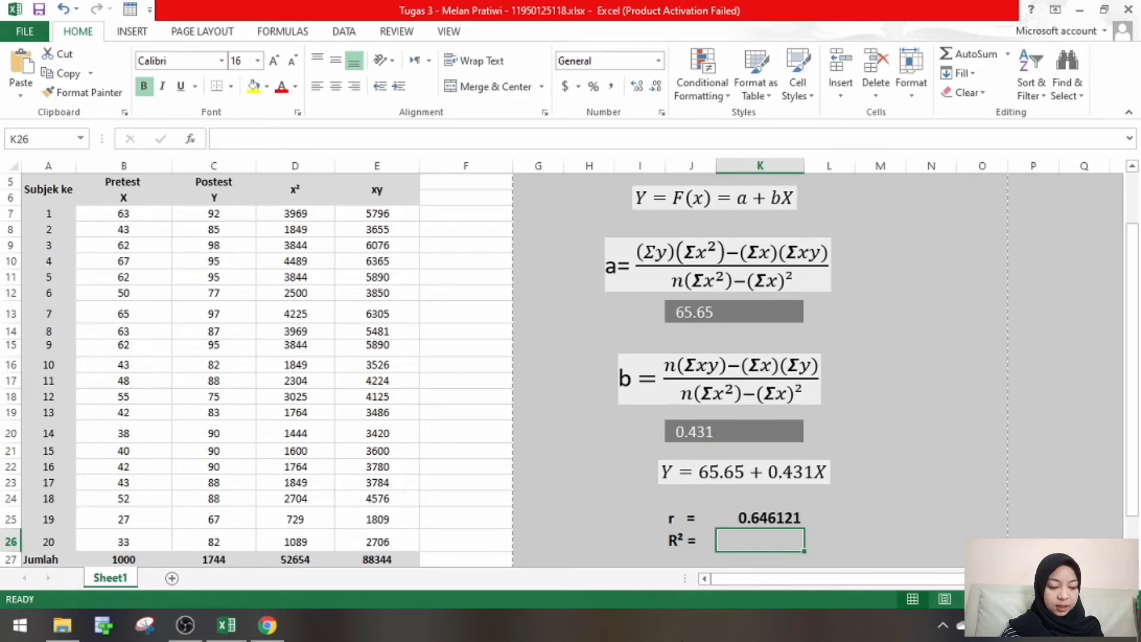
pyautogui.write('=')
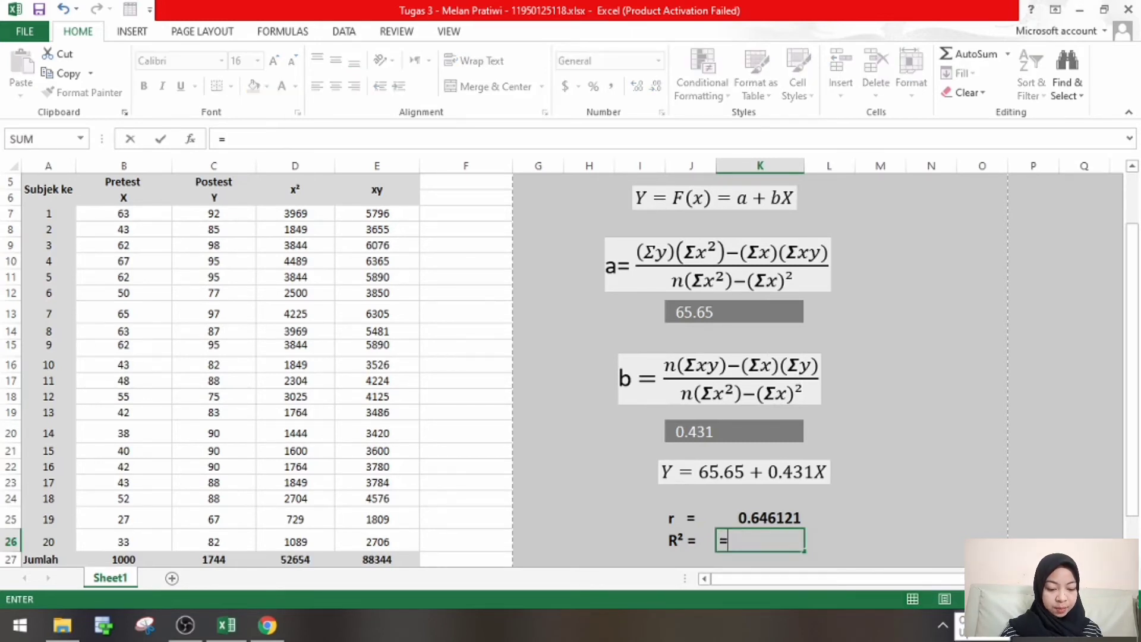
pyautogui.click(784, 518)
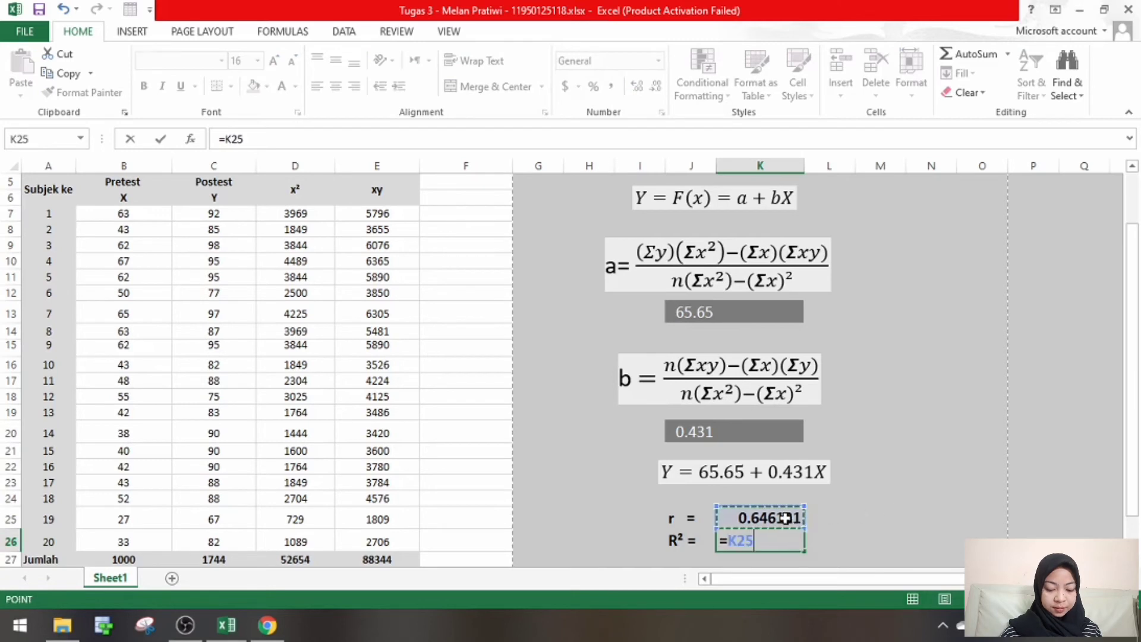
pyautogui.write('^2')
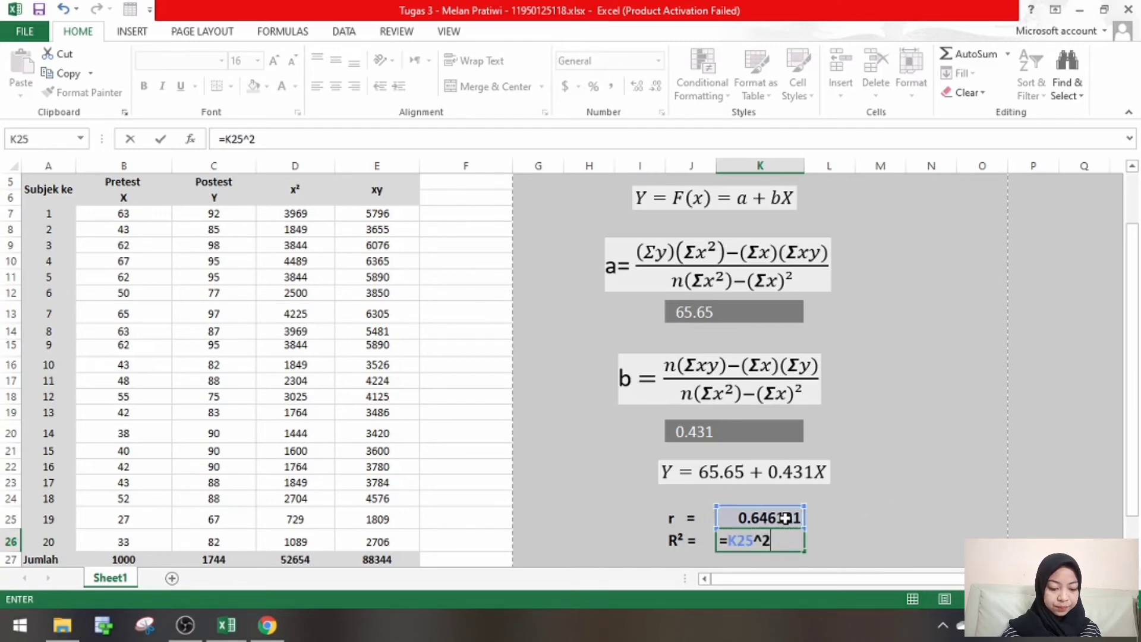
pyautogui.press('Return')
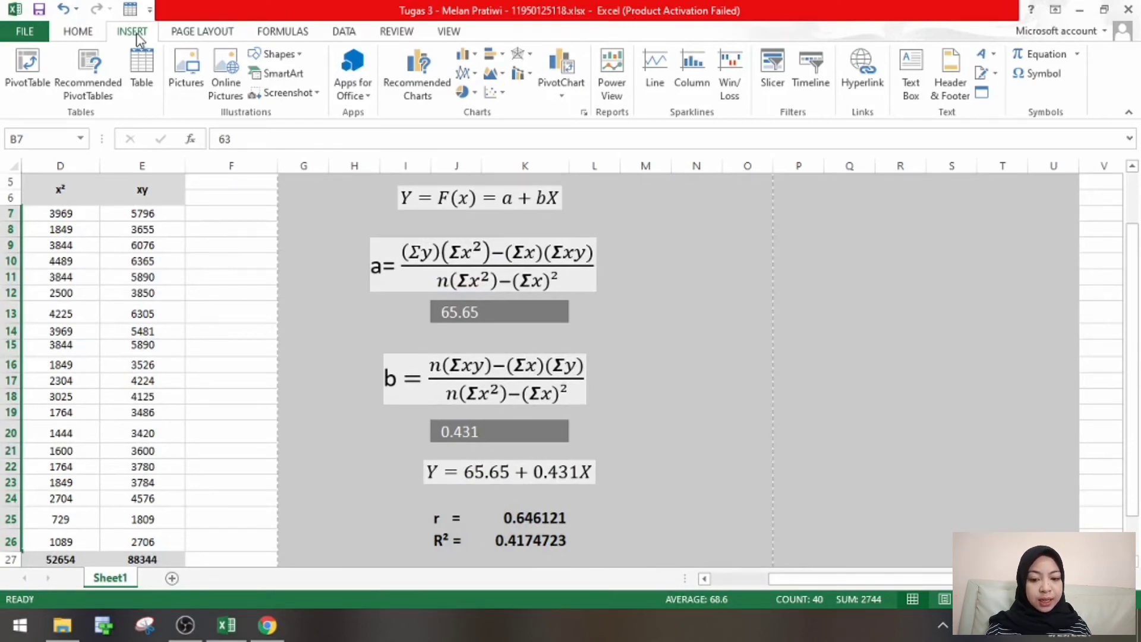
# Insert a markers-only scatter chart of the pretest and posttest scores, then enlarge it and place it beside the regression formulas.
pyautogui.click(498, 98)
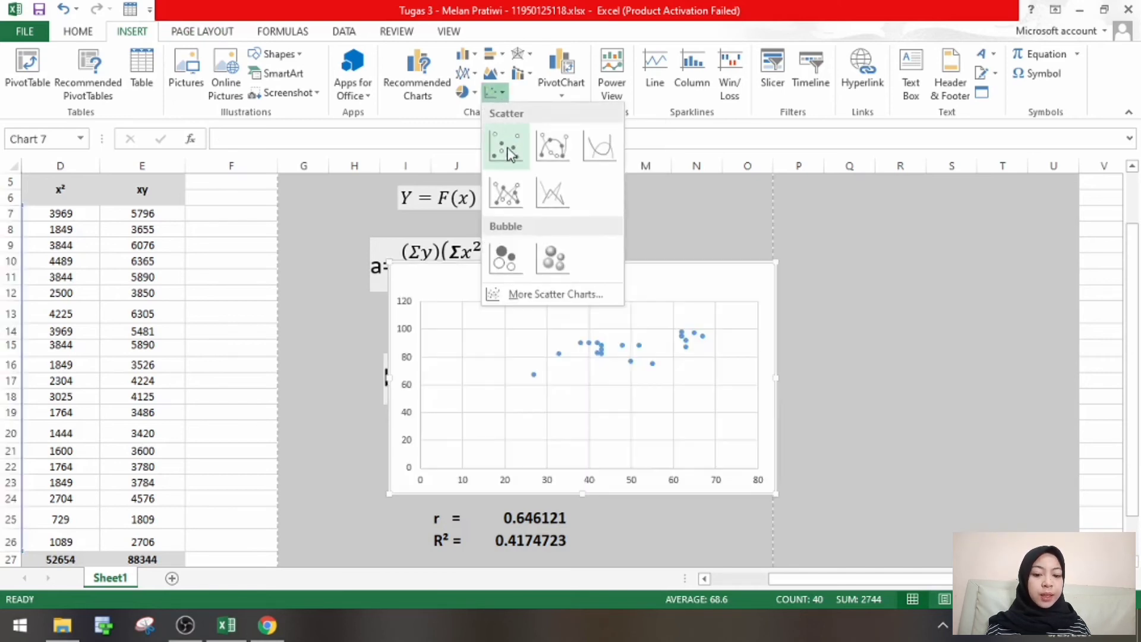
pyautogui.click(509, 154)
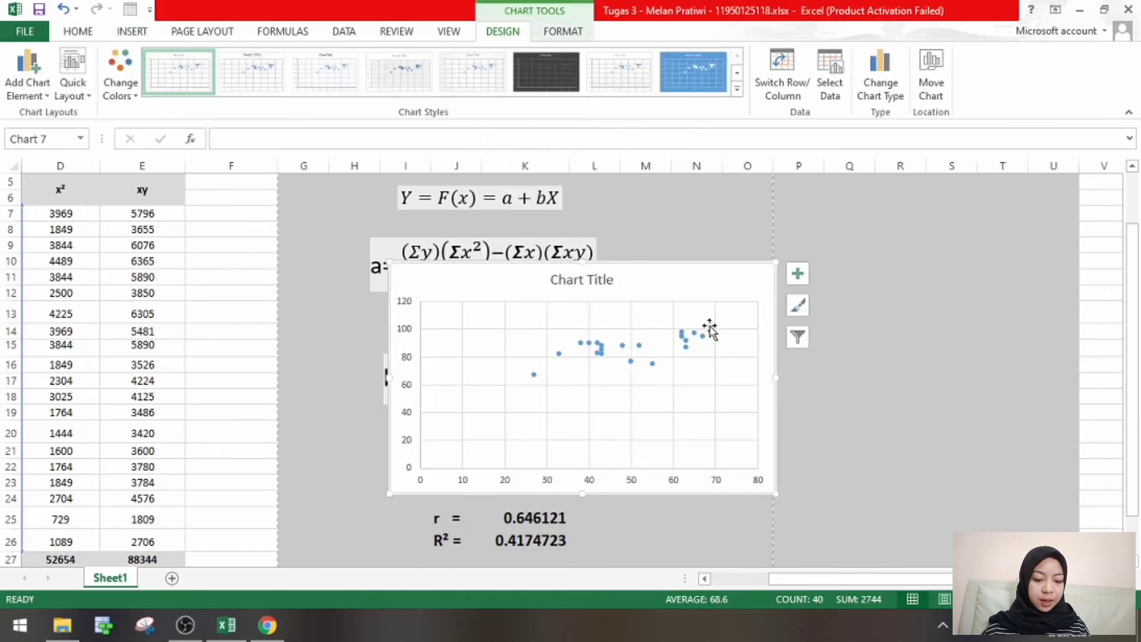
pyautogui.moveTo(775, 493); pyautogui.dragTo(815, 512)
pyautogui.moveTo(657, 285); pyautogui.dragTo(878, 210)
pyautogui.moveTo(1032, 438); pyautogui.dragTo(1071, 469)
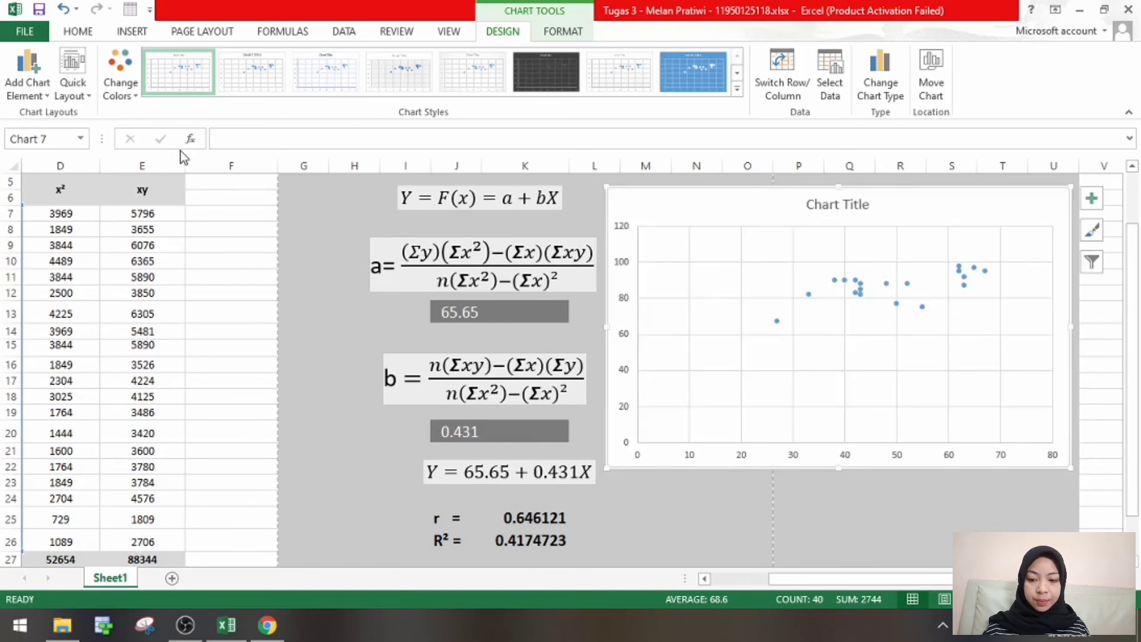
# Apply the quick chart layout with linear trendline, equation and R², and move the equation label below the data points.
pyautogui.click(87, 95)
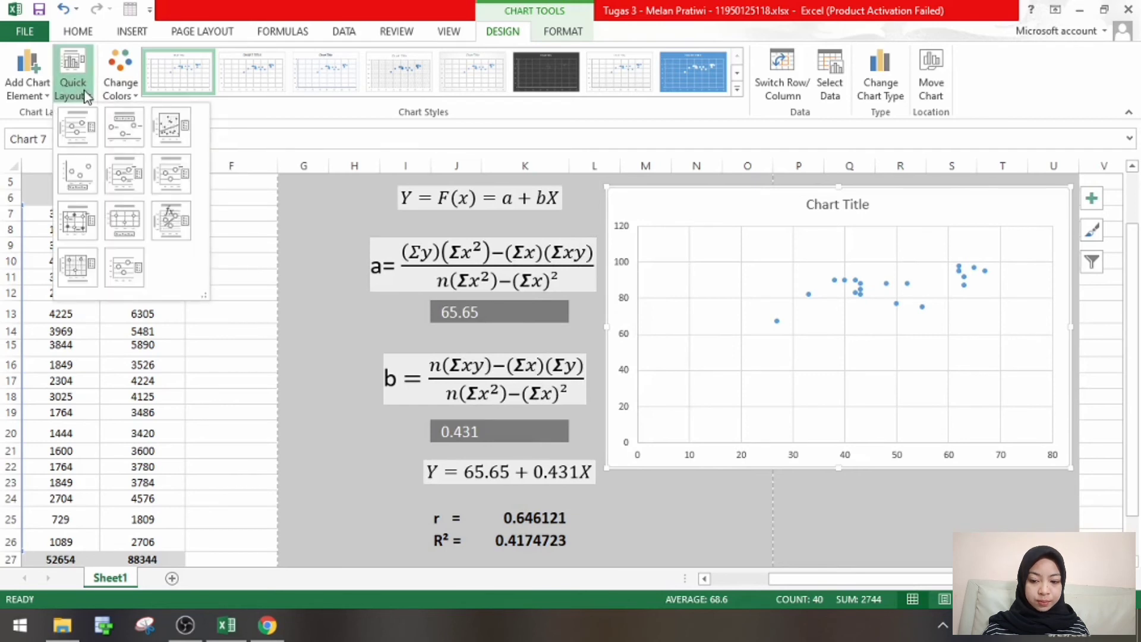
pyautogui.click(168, 222)
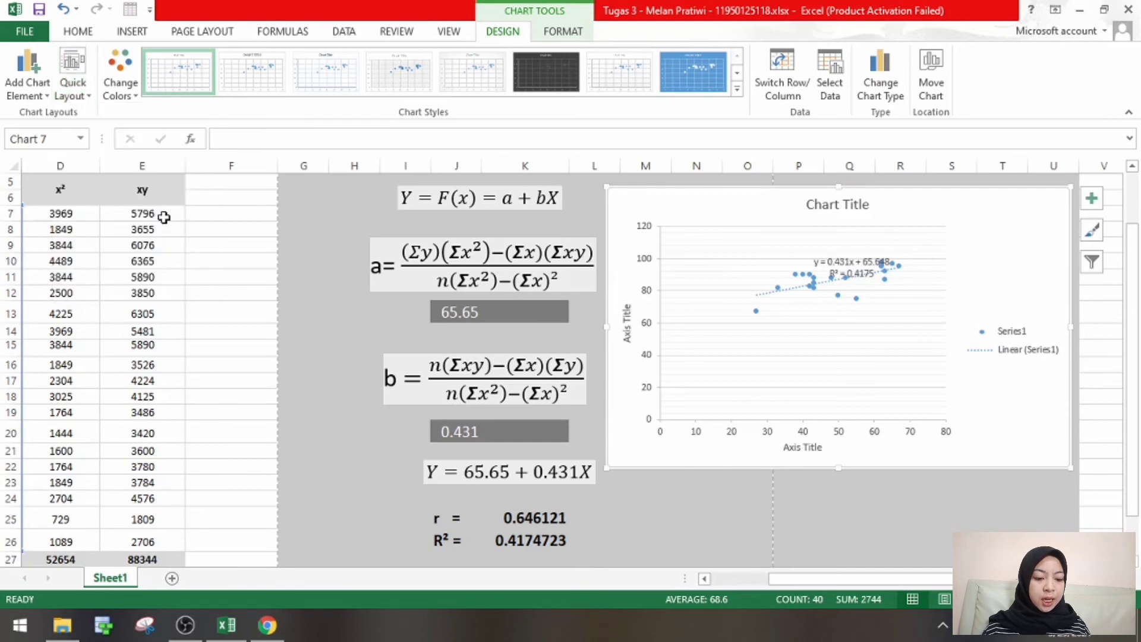
pyautogui.click(830, 264)
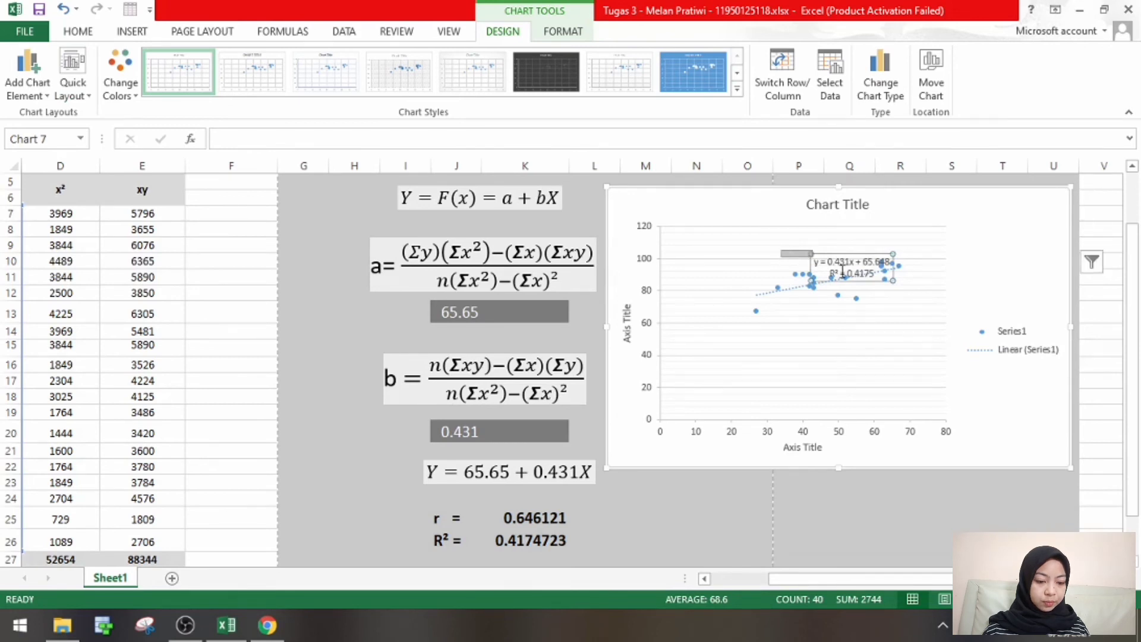
pyautogui.moveTo(815, 255); pyautogui.dragTo(804, 358)
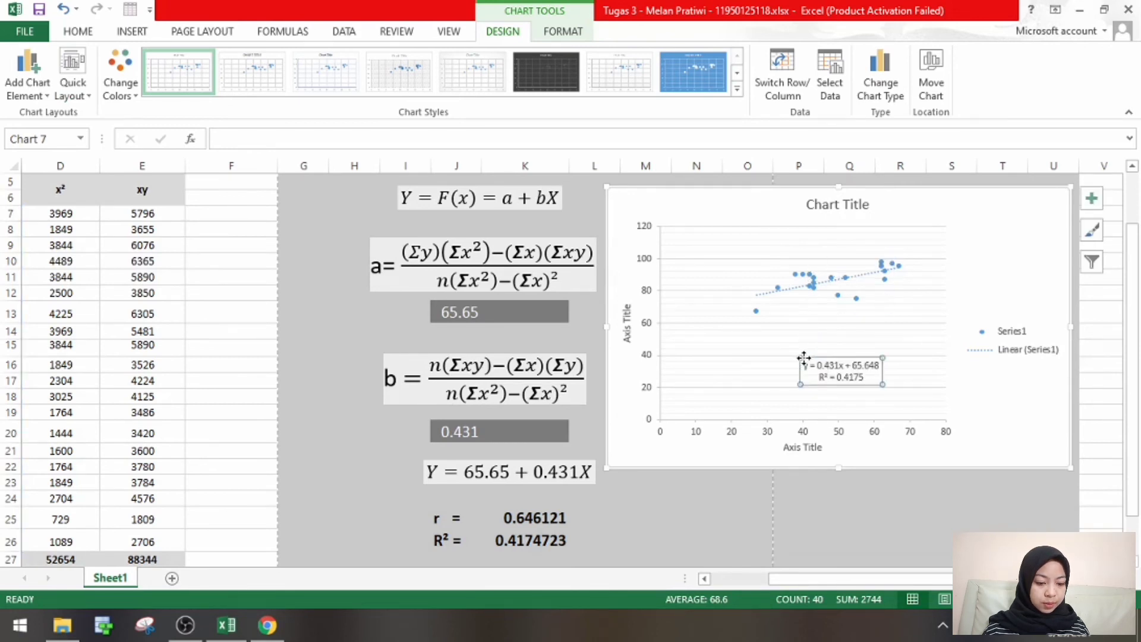
# Set the font size of the trendline equation and R² label to 18.
pyautogui.click(867, 377)
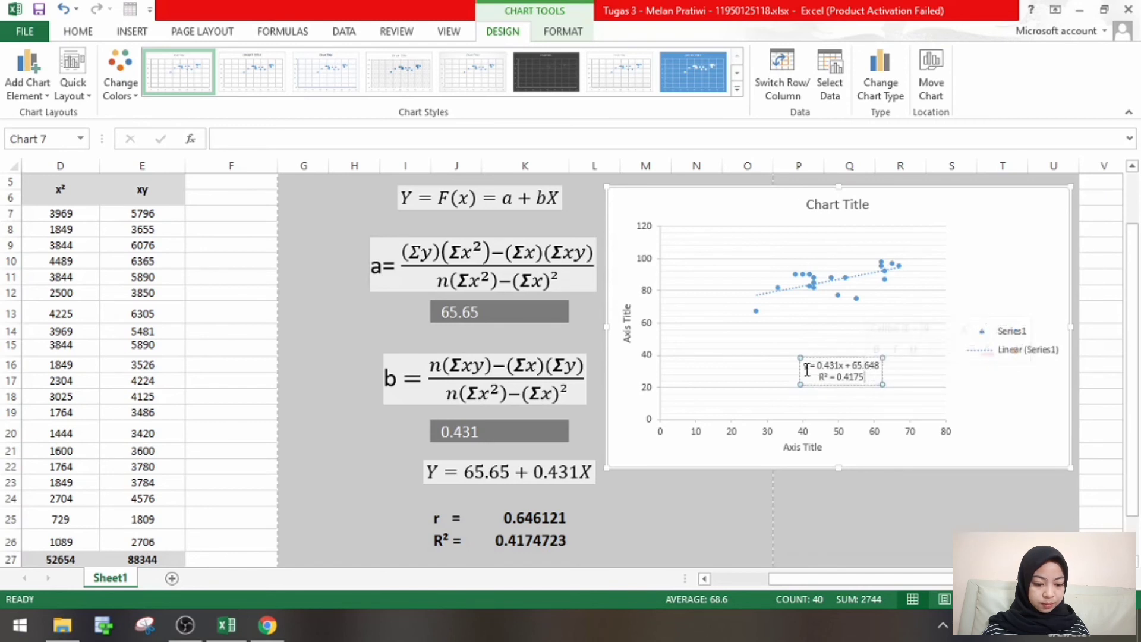
pyautogui.hotkey('ctrl', 'a')
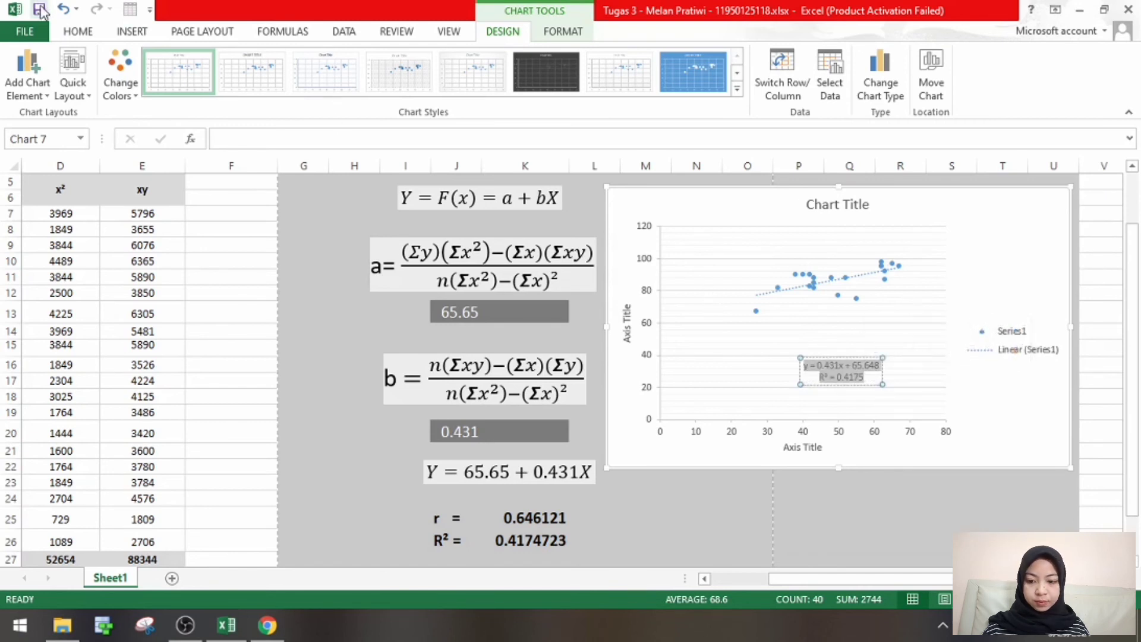
pyautogui.click(78, 31)
pyautogui.click(257, 61)
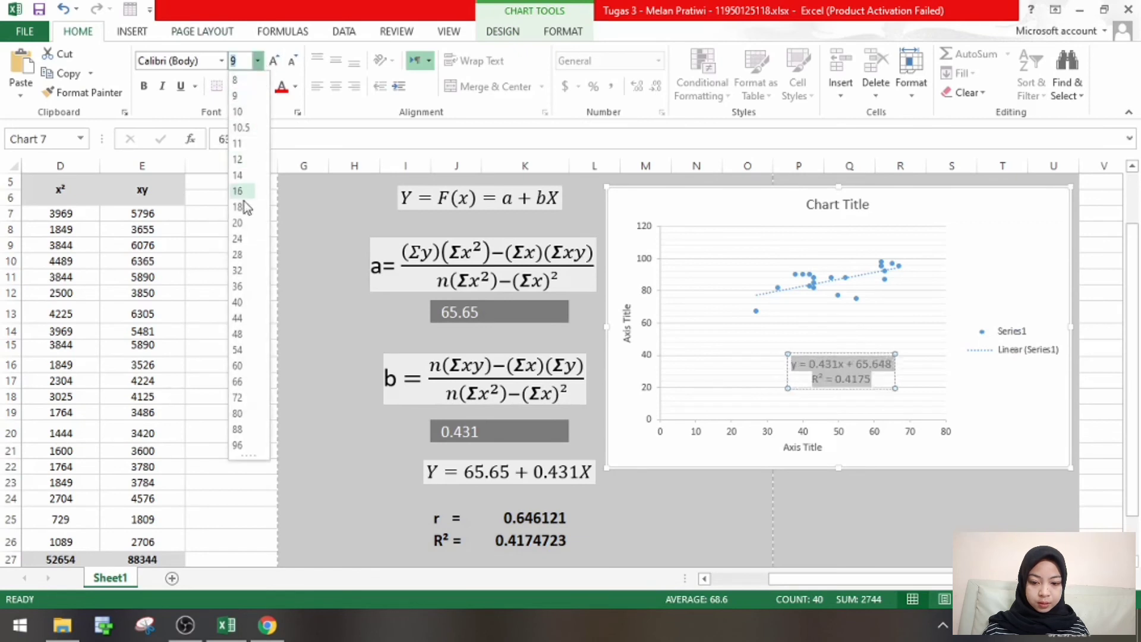
pyautogui.click(240, 206)
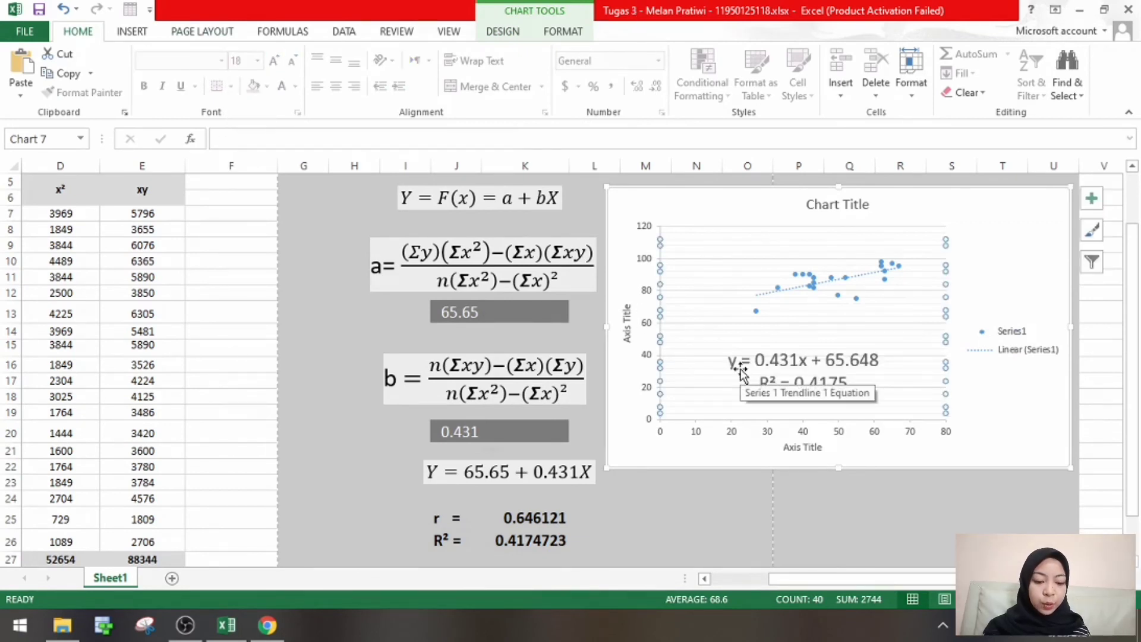
pyautogui.click(800, 373)
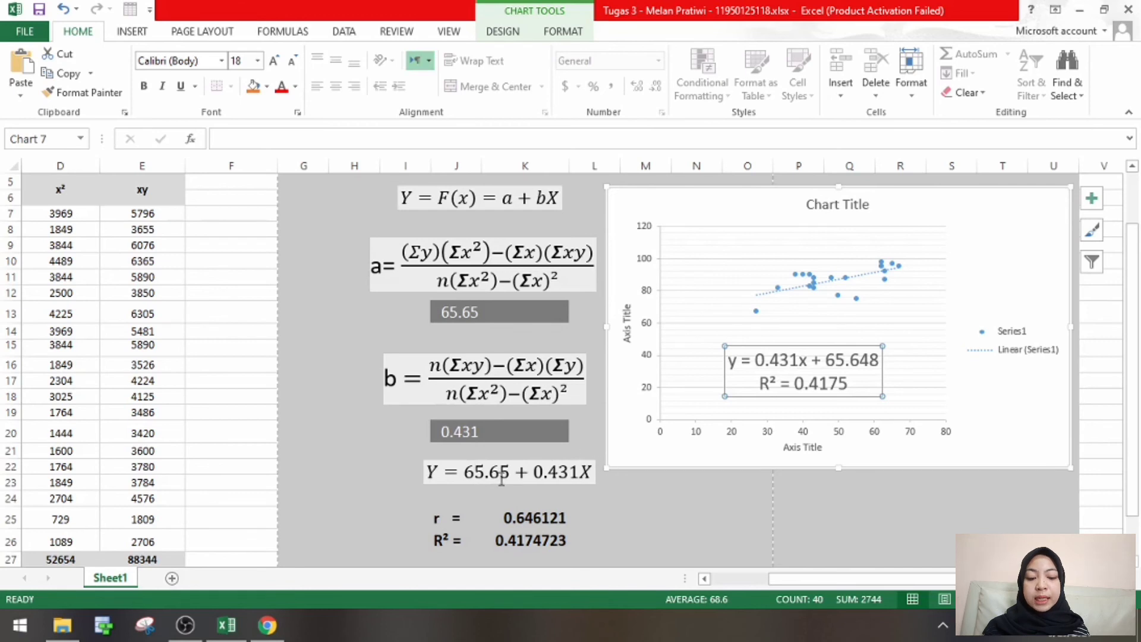
pyautogui.click(768, 389)
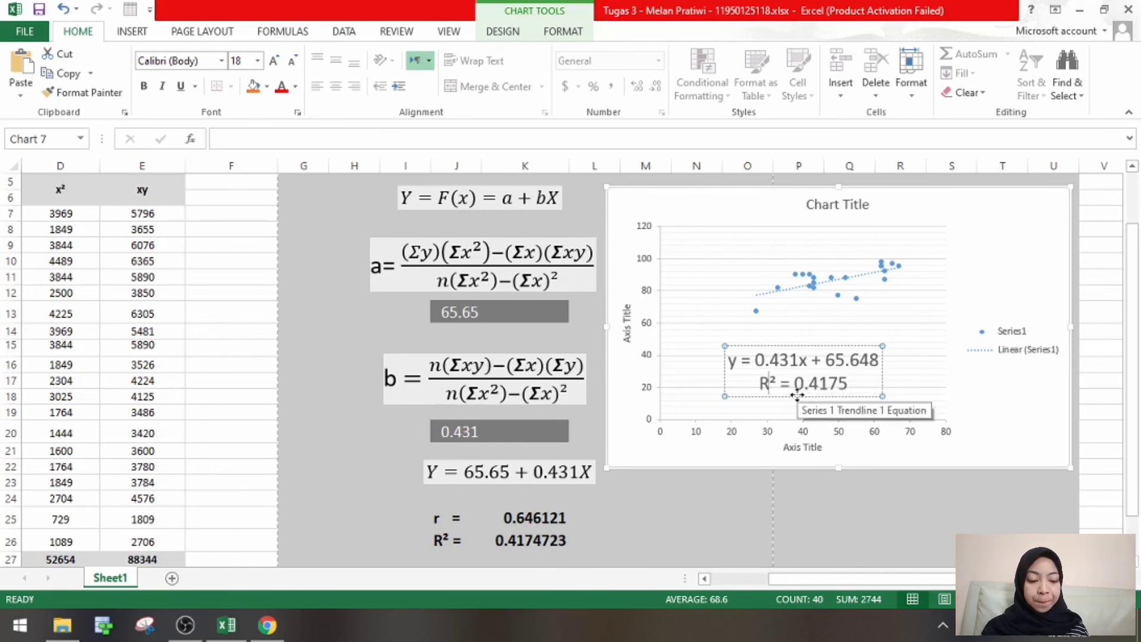
# Replace the chart title with "GRAFIK REGRESI DATA PRETEST DAN POSTEST".
pyautogui.click(867, 205)
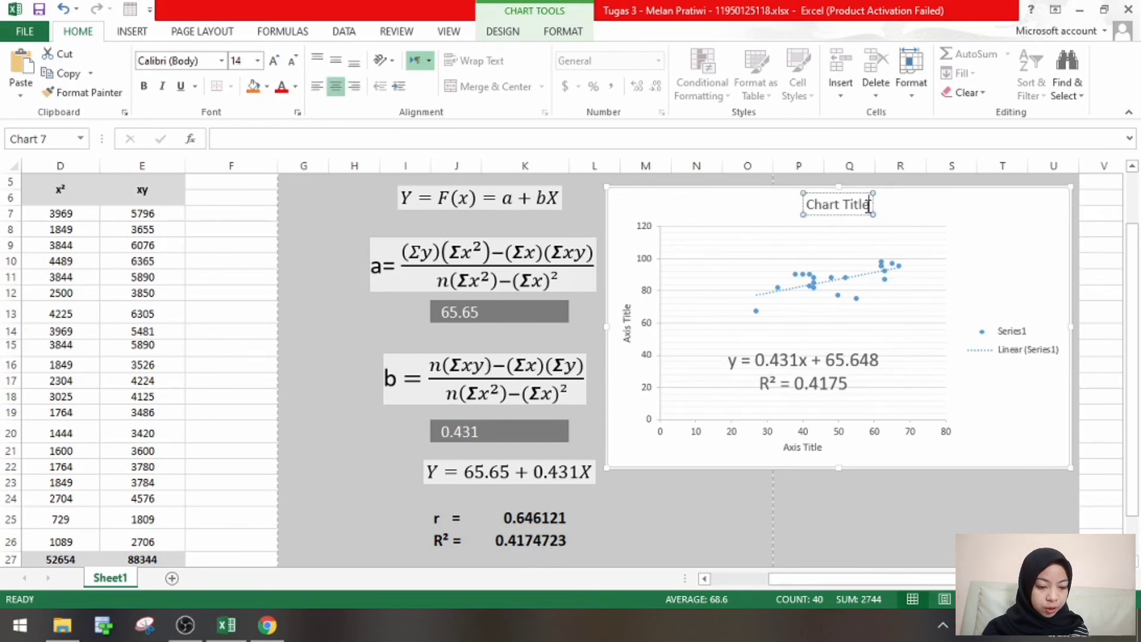
pyautogui.press('BackSpace')
pyautogui.press('BackSpace')
pyautogui.press('BackSpace')
pyautogui.press('BackSpace')
pyautogui.press('BackSpace')
pyautogui.press('BackSpace')
pyautogui.press('BackSpace')
pyautogui.press('BackSpace')
pyautogui.press('BackSpace')
pyautogui.press('BackSpace')
pyautogui.press('BackSpace')
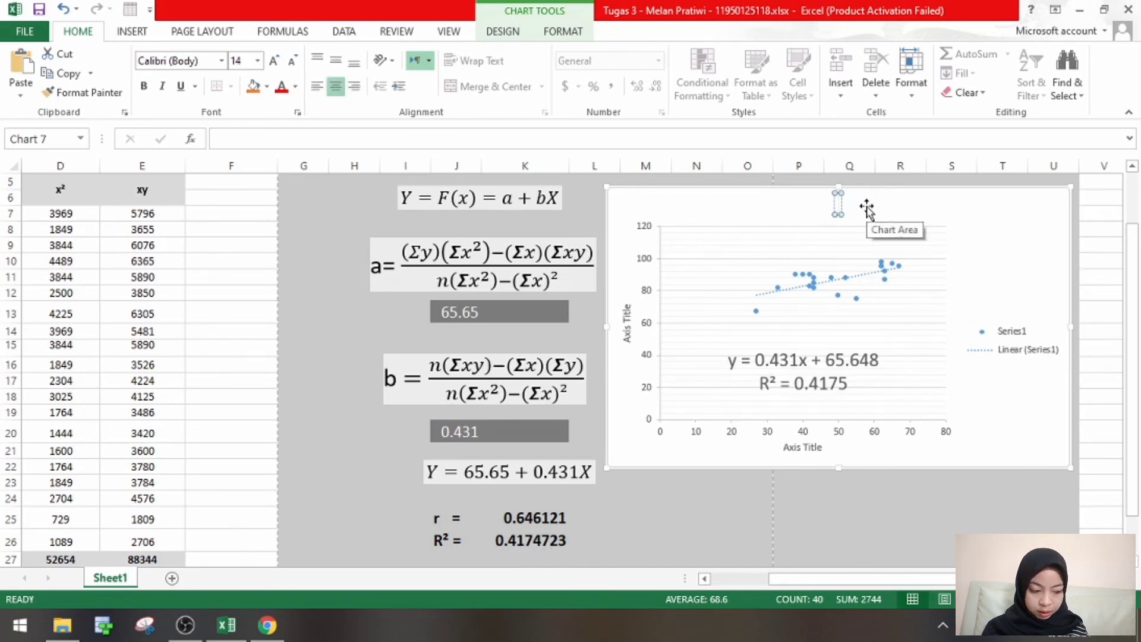
pyautogui.write('GRAFIK')
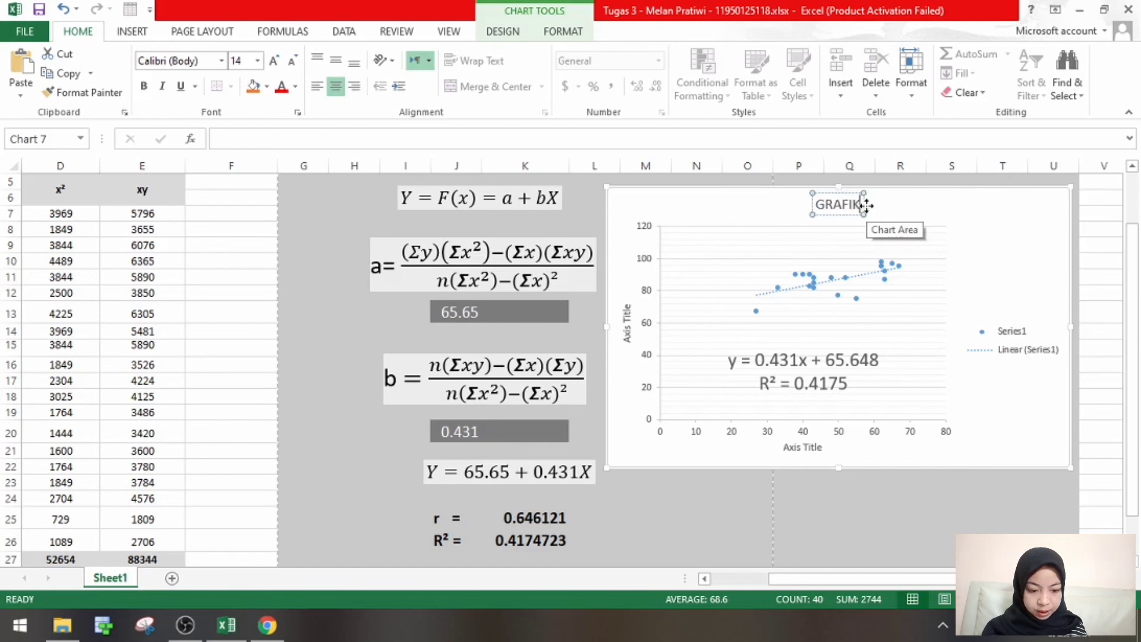
pyautogui.write(' REGRESI')
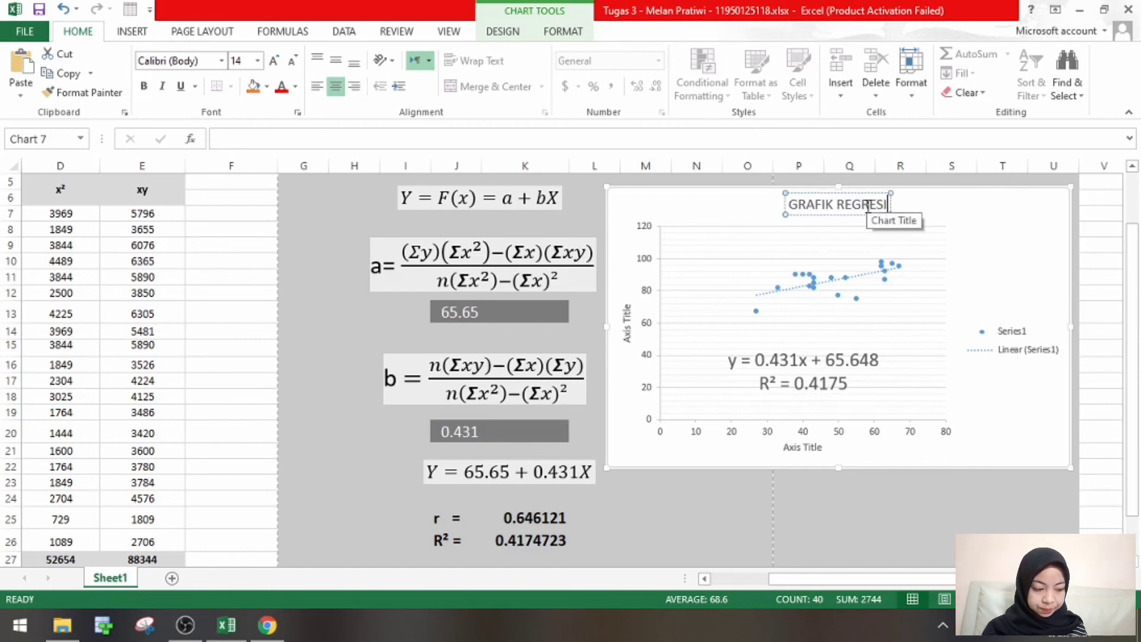
pyautogui.write(' DSTA')
pyautogui.press('BackSpace')
pyautogui.press('BackSpace')
pyautogui.press('BackSpace')
pyautogui.write('ATA PRETEST DAN')
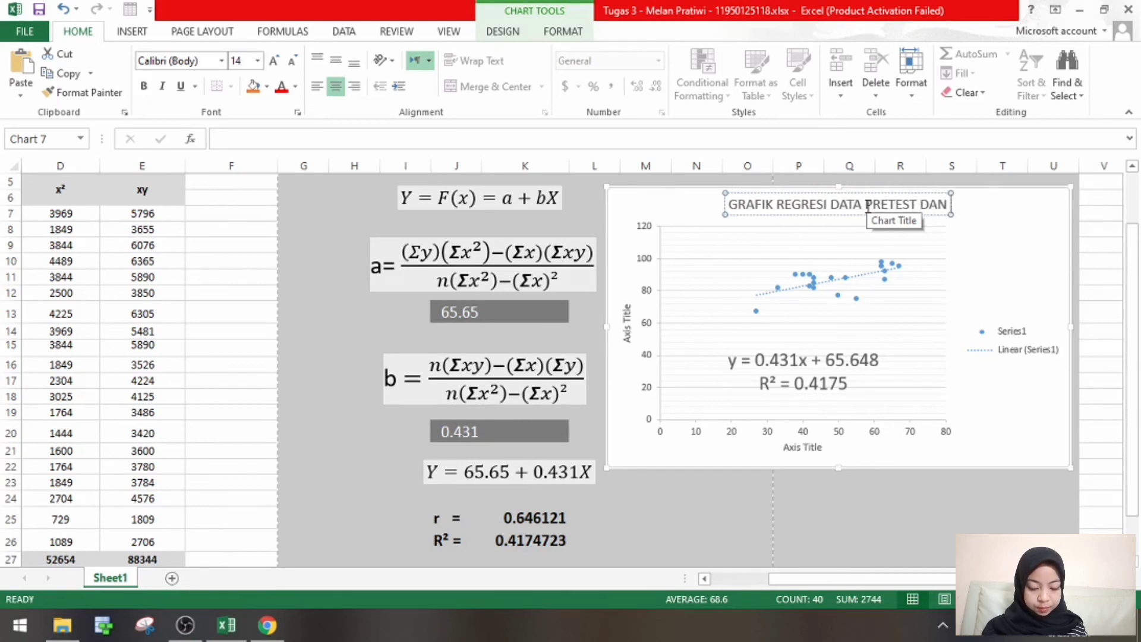
pyautogui.write(' POSTEST')
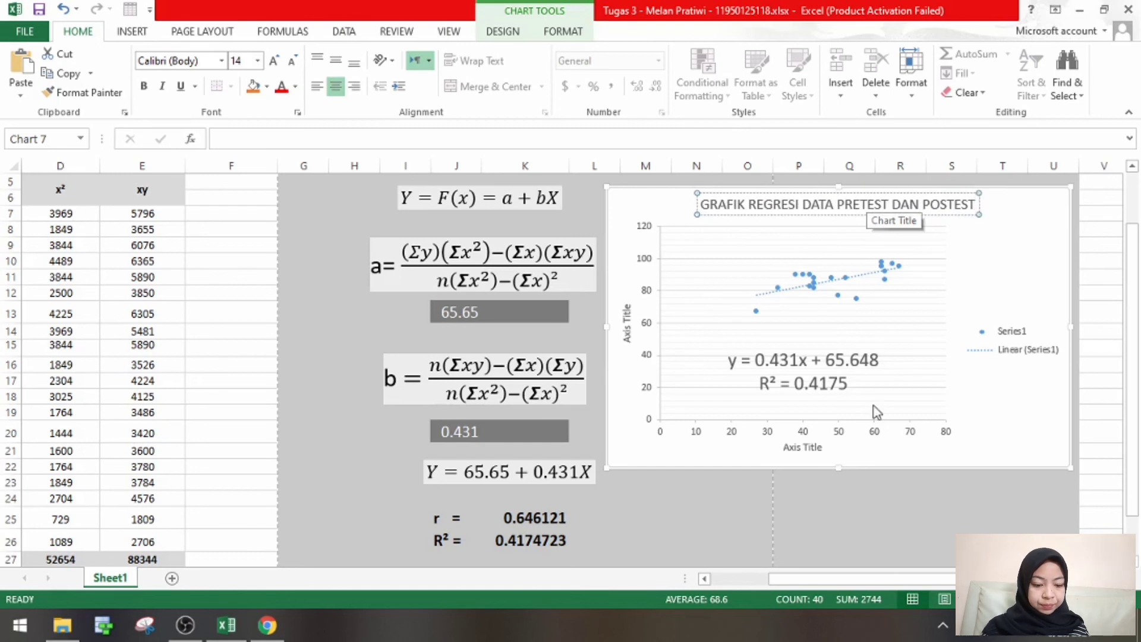
# Change the chart's horizontal axis title to "Nilai Pretest".
pyautogui.click(823, 449)
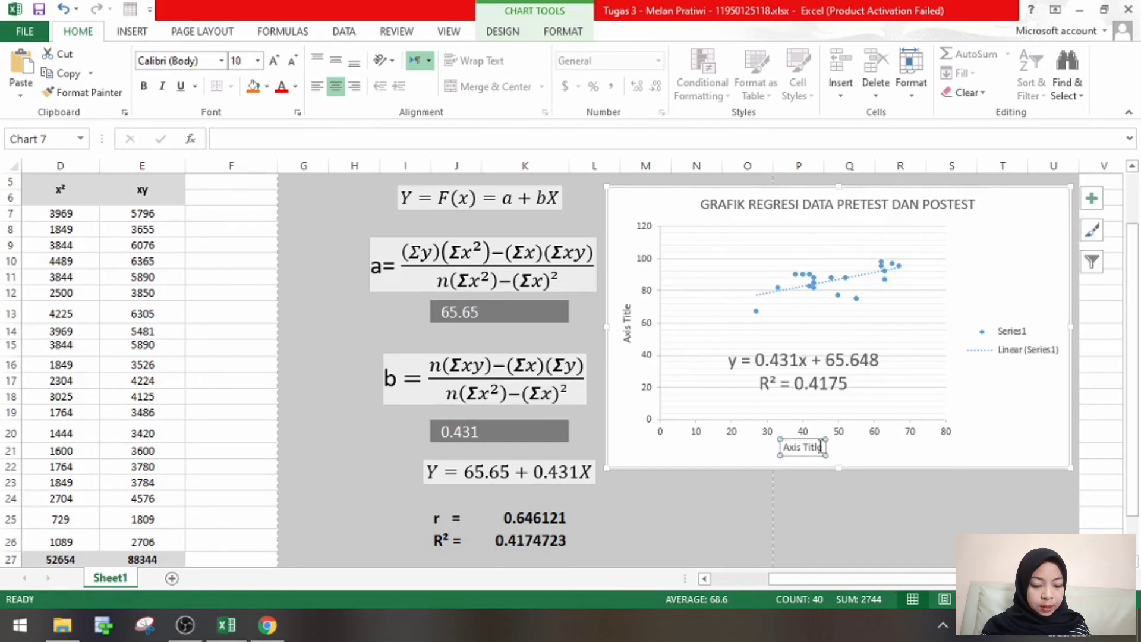
pyautogui.moveTo(823, 450); pyautogui.dragTo(785, 453)
pyautogui.write('P')
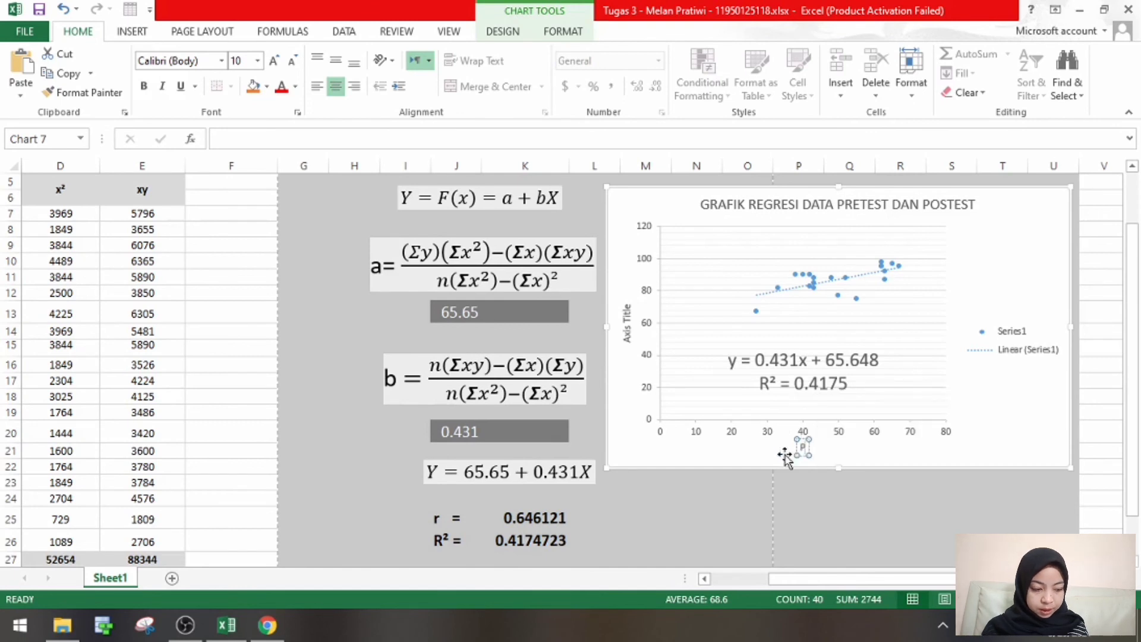
pyautogui.write('ila')
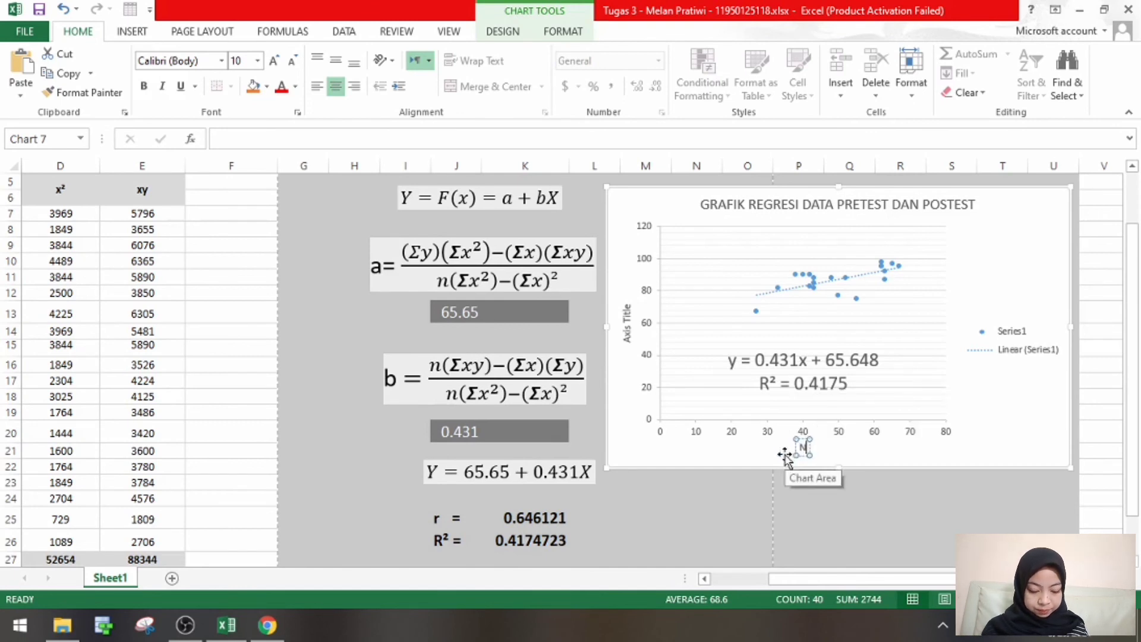
pyautogui.write('in Pret')
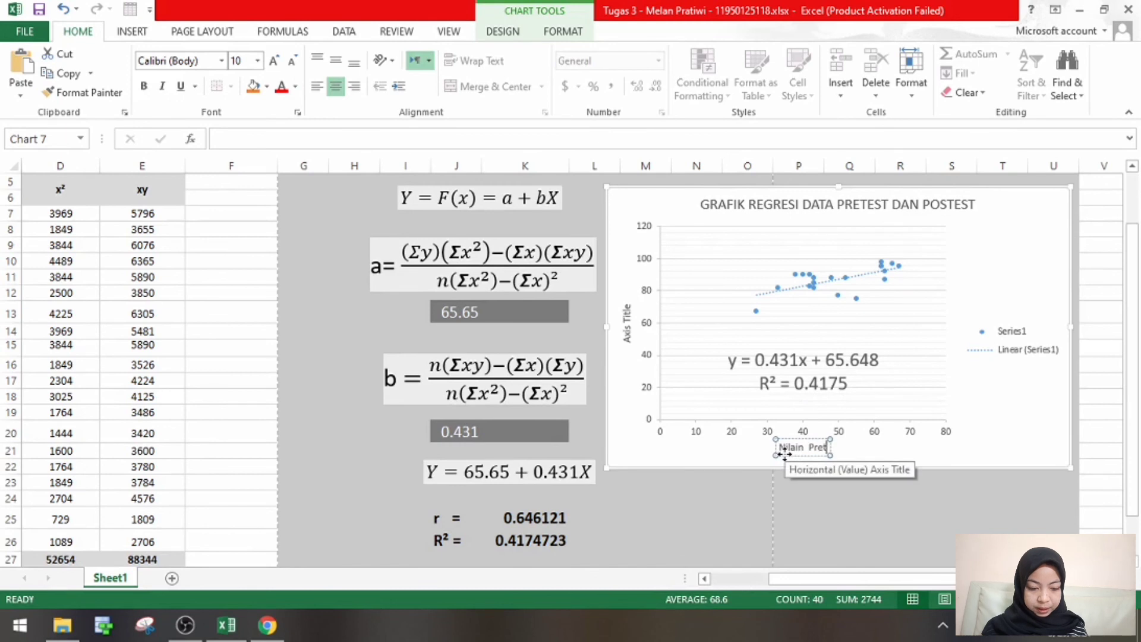
pyautogui.write('est')
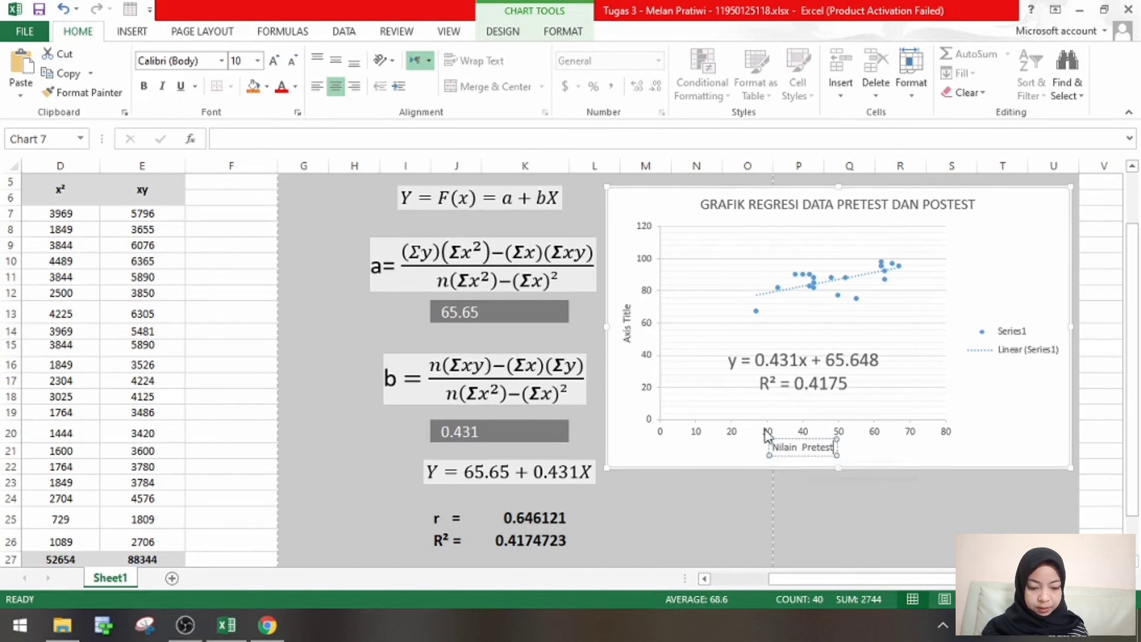
pyautogui.click(797, 449)
pyautogui.press('BackSpace')
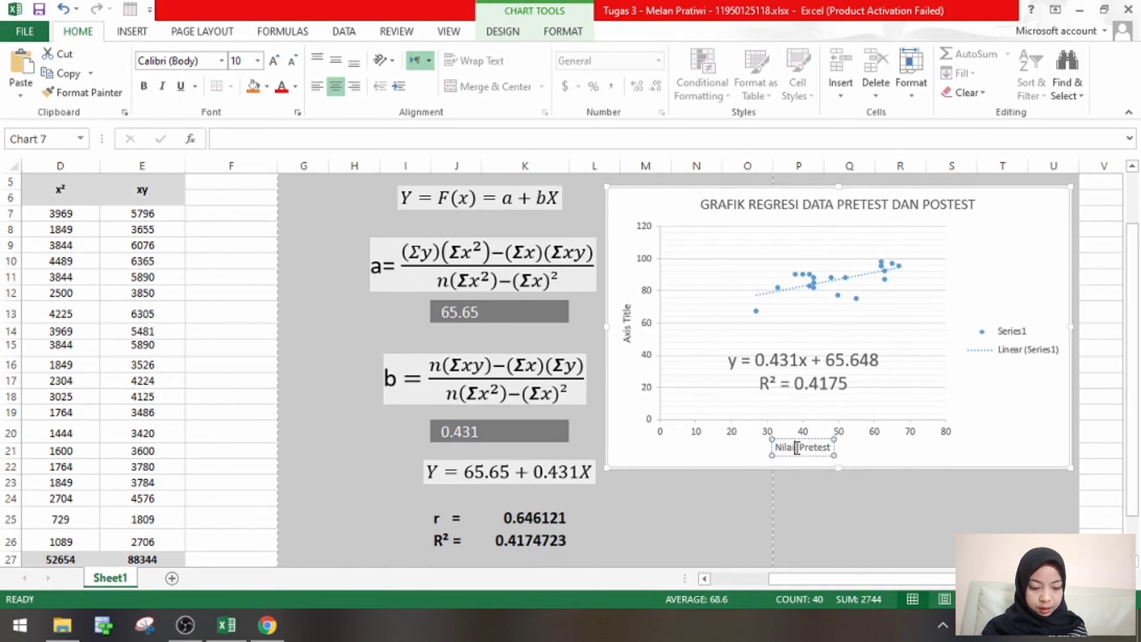
# Change the chart's vertical axis title to "Nilai Postest" and deselect the chart.
pyautogui.click(627, 324)
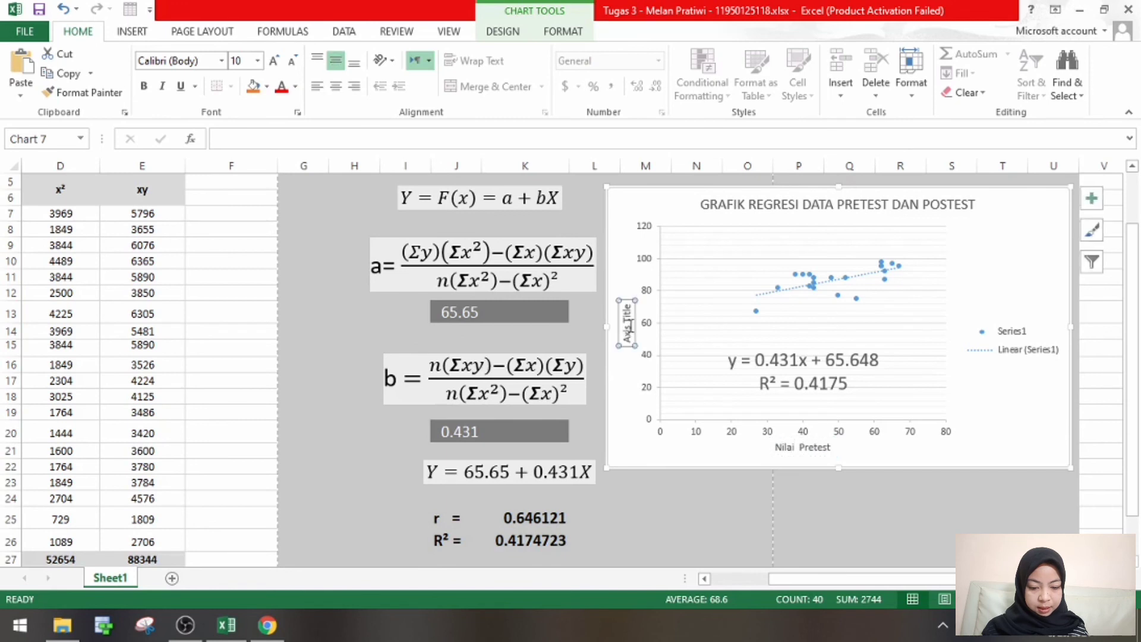
pyautogui.click(627, 306)
pyautogui.press('BackSpace')
pyautogui.press('BackSpace')
pyautogui.press('BackSpace')
pyautogui.press('BackSpace')
pyautogui.press('BackSpace')
pyautogui.press('BackSpace')
pyautogui.press('BackSpace')
pyautogui.press('BackSpace')
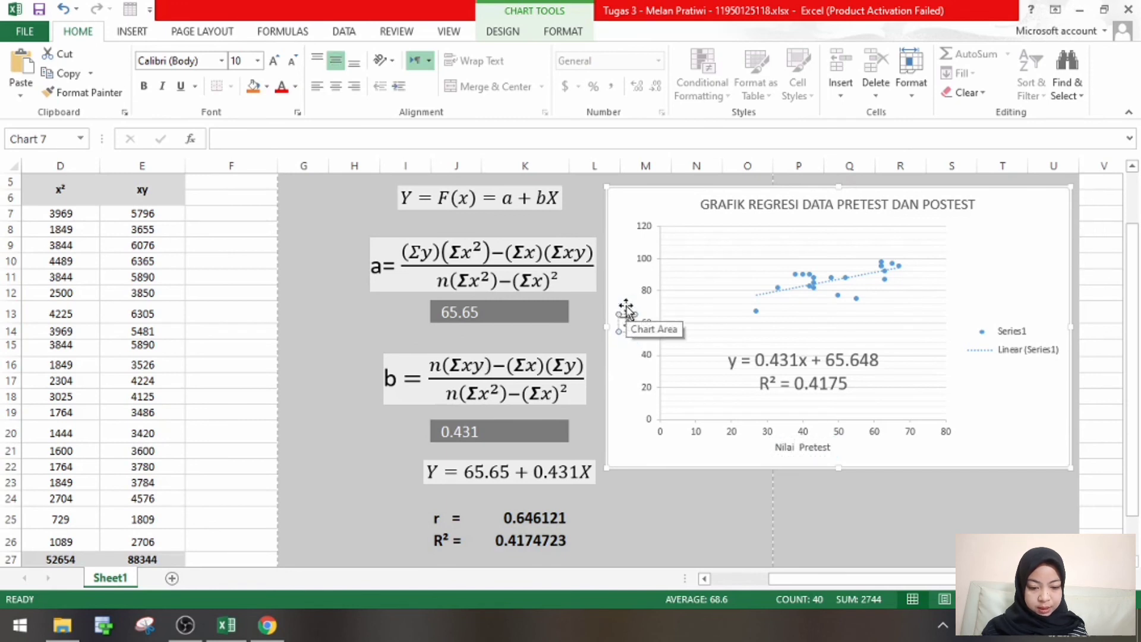
pyautogui.write('Nilai Postest')
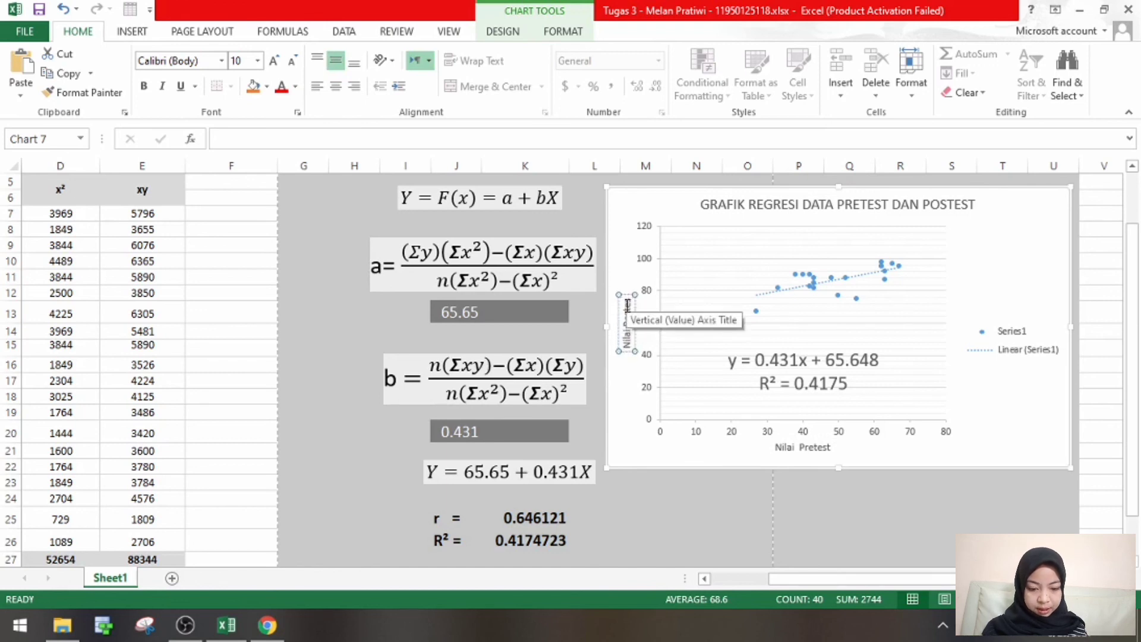
pyautogui.press('Escape')
pyautogui.press('Escape')
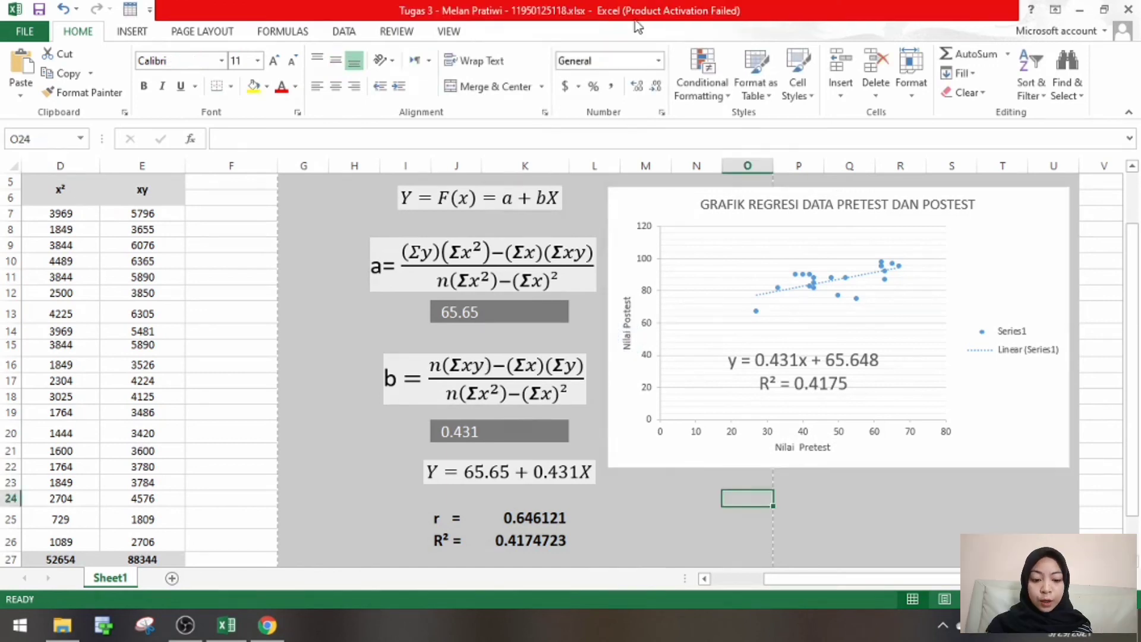
# Apply the chart style with the solid blue background and white markers, using the monochromatic blue color palette.
pyautogui.click(677, 213)
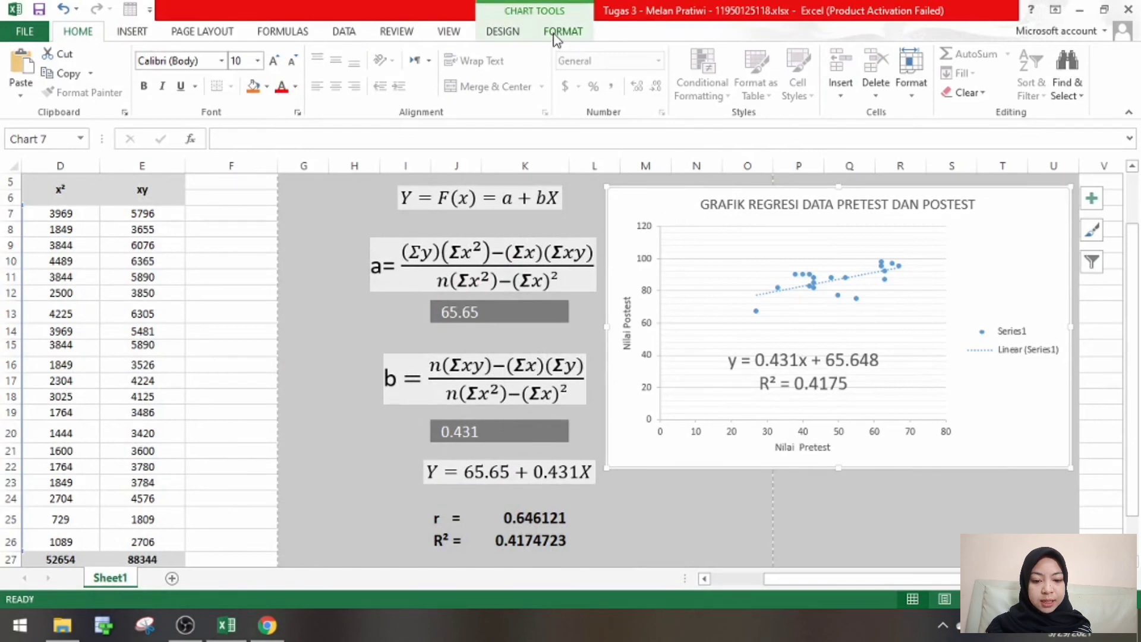
pyautogui.click(515, 36)
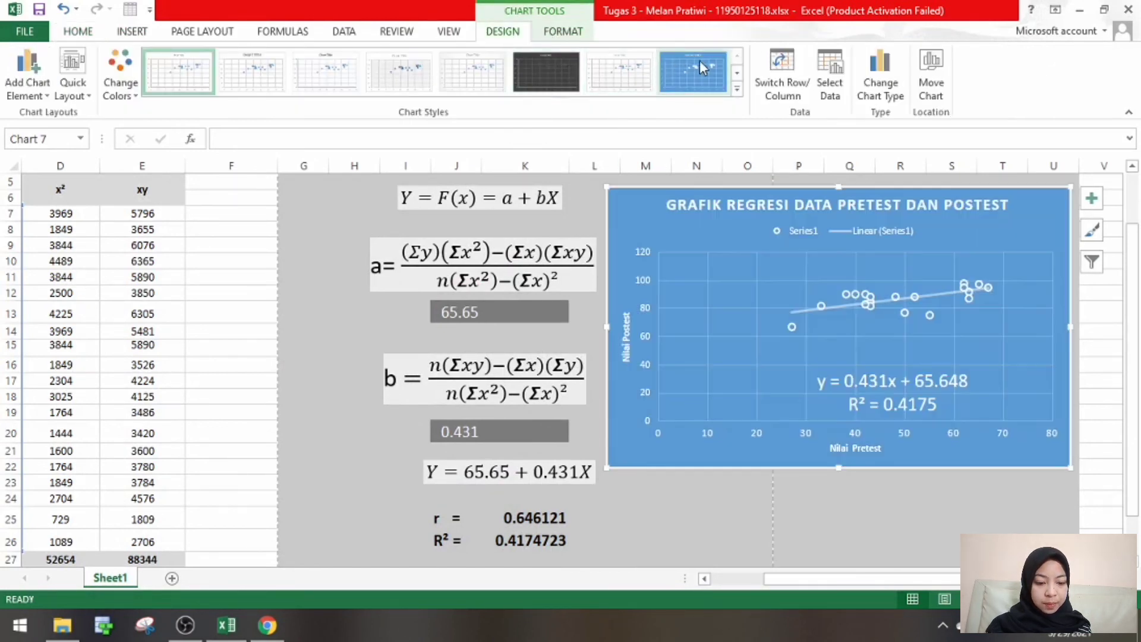
pyautogui.click(700, 62)
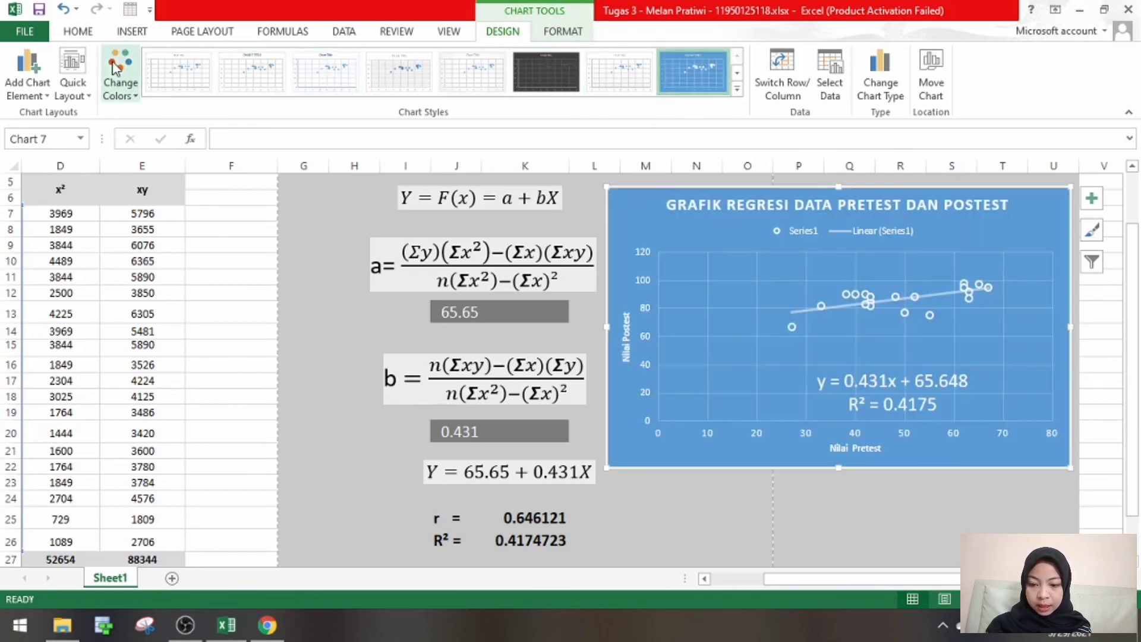
pyautogui.click(116, 67)
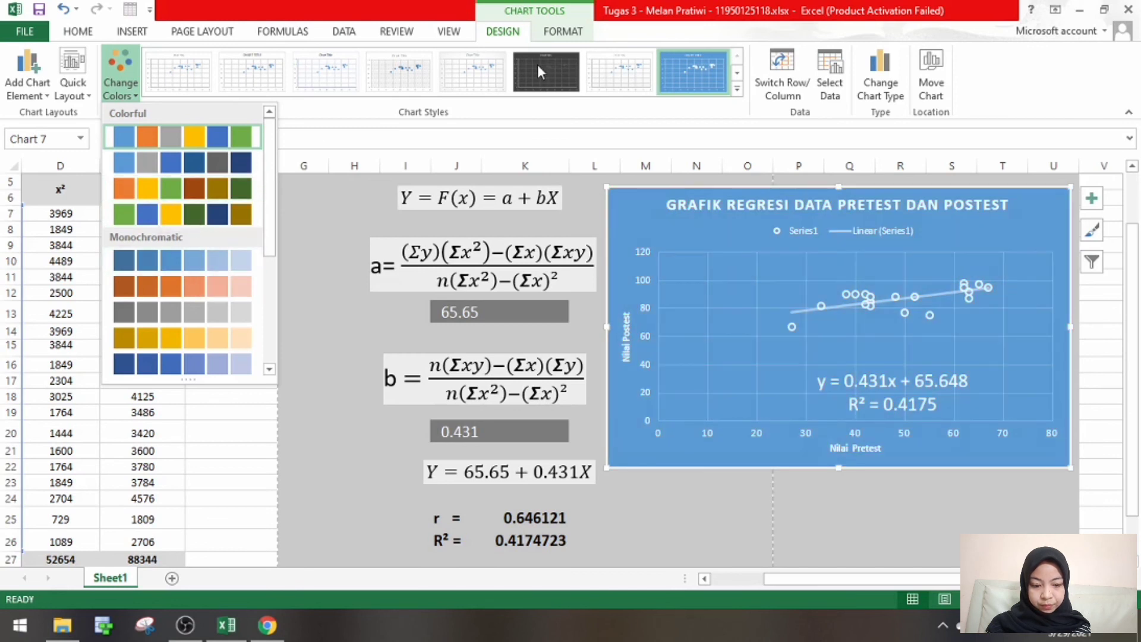
pyautogui.click(192, 264)
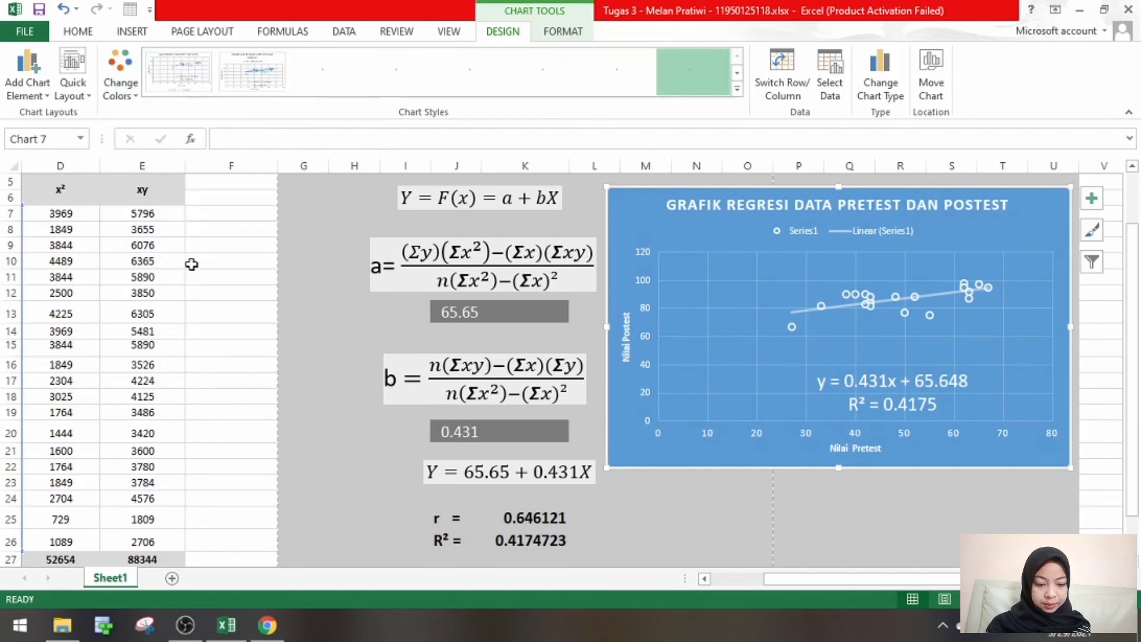